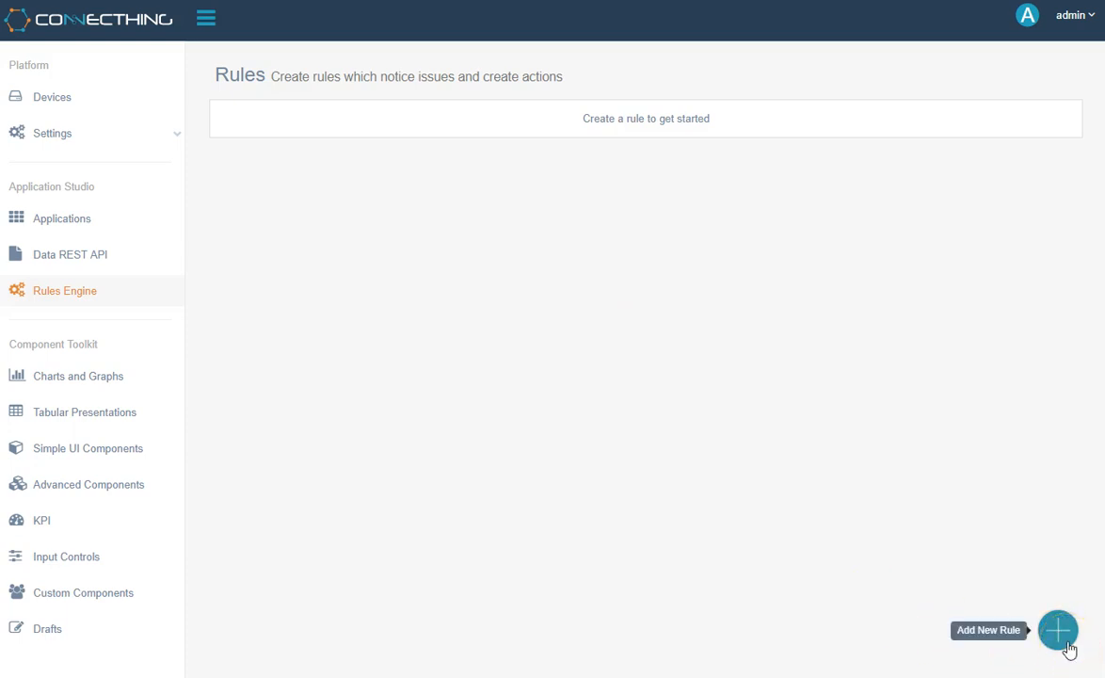
# - Create an active rule named "Demo rule 1" with the description "My description here"
pyautogui.click(1067, 644)
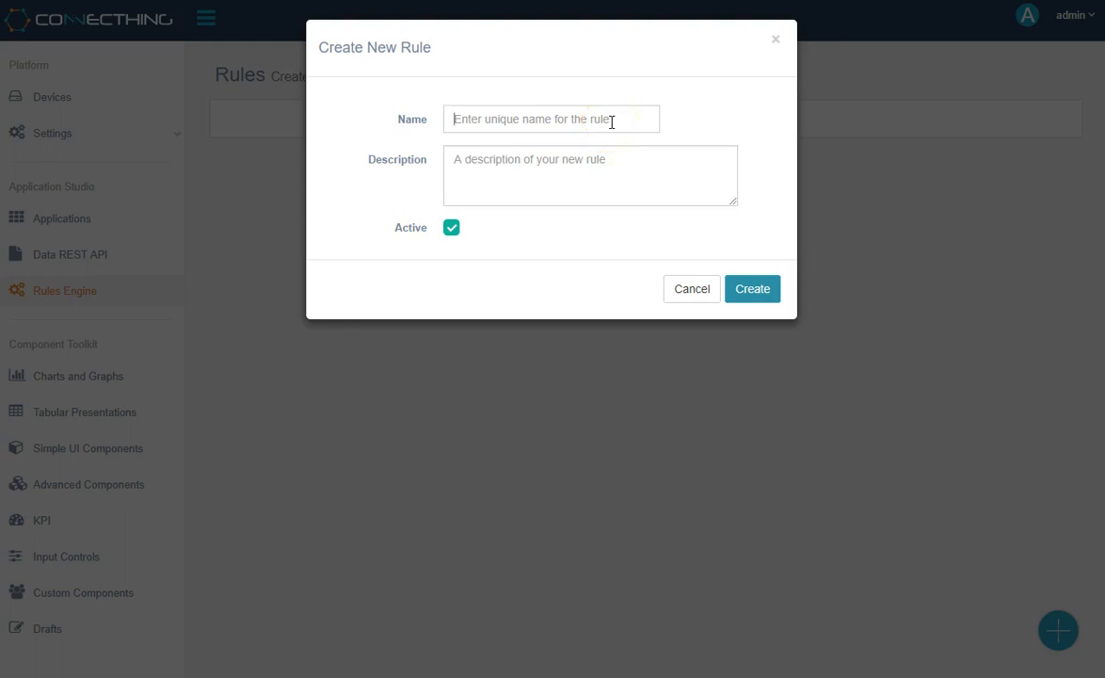
pyautogui.write('Demo rule 1')
pyautogui.press('Tab')
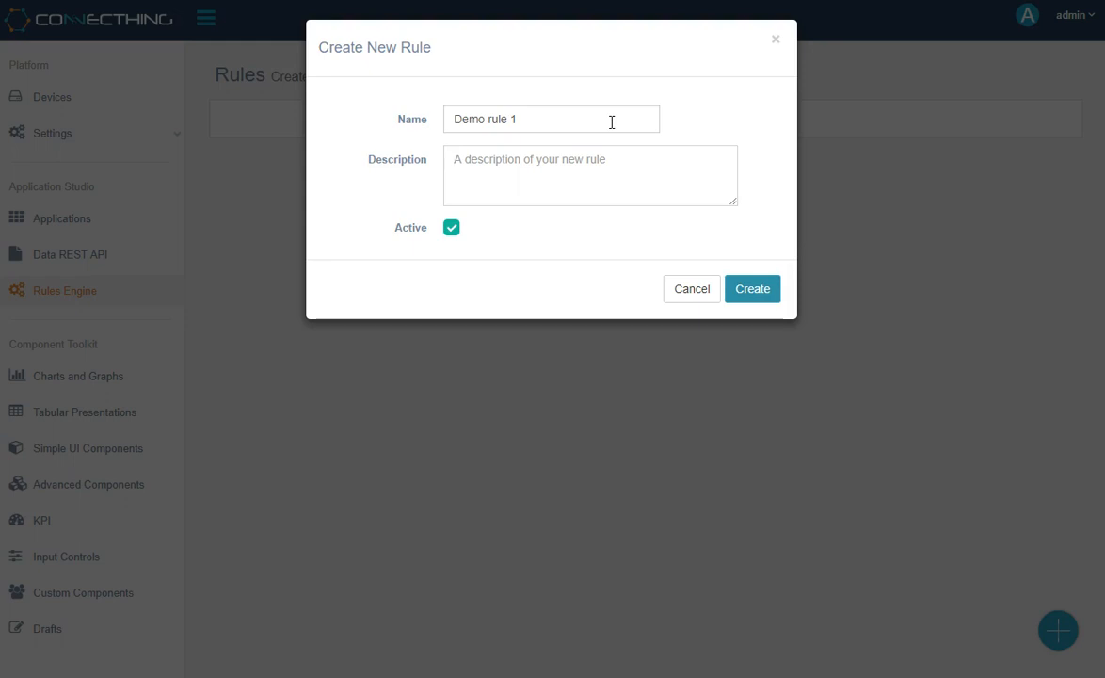
pyautogui.write('My')
pyautogui.write(' des')
pyautogui.press('BackSpace')
pyautogui.write('d')
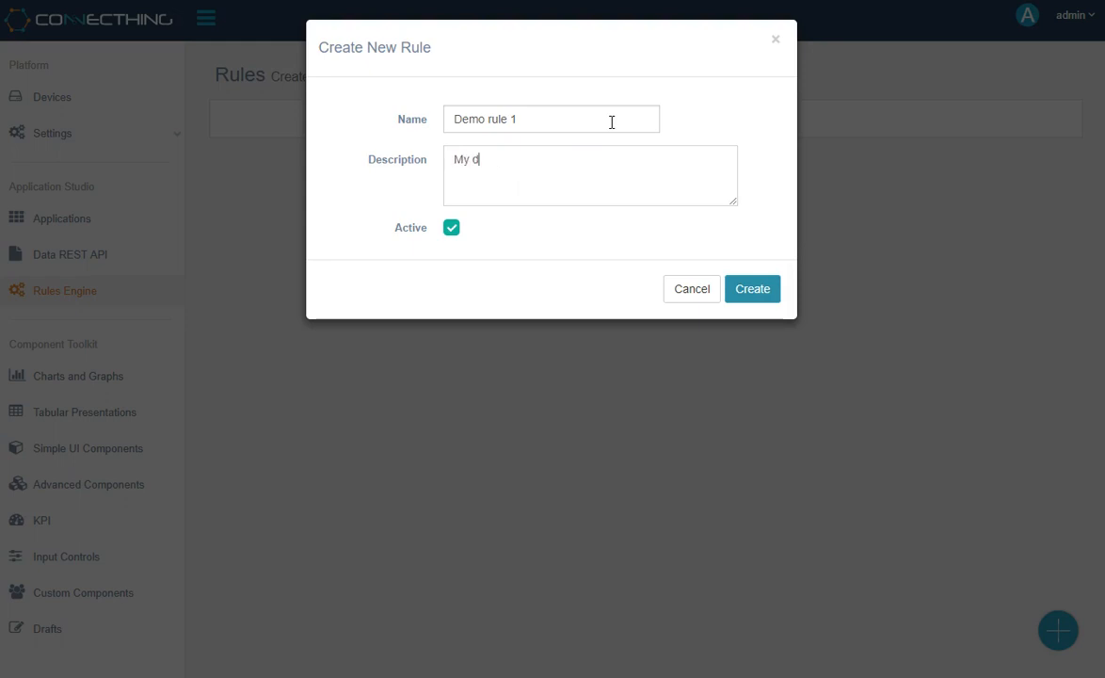
pyautogui.write('escription here')
pyautogui.click(451, 228)
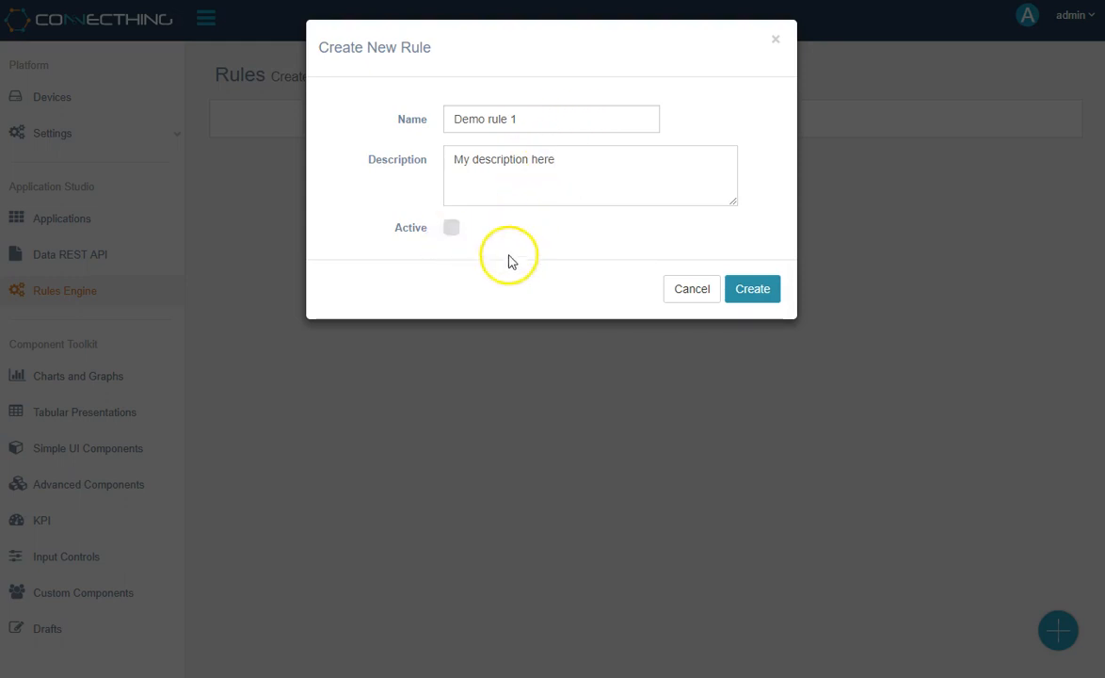
pyautogui.click(452, 229)
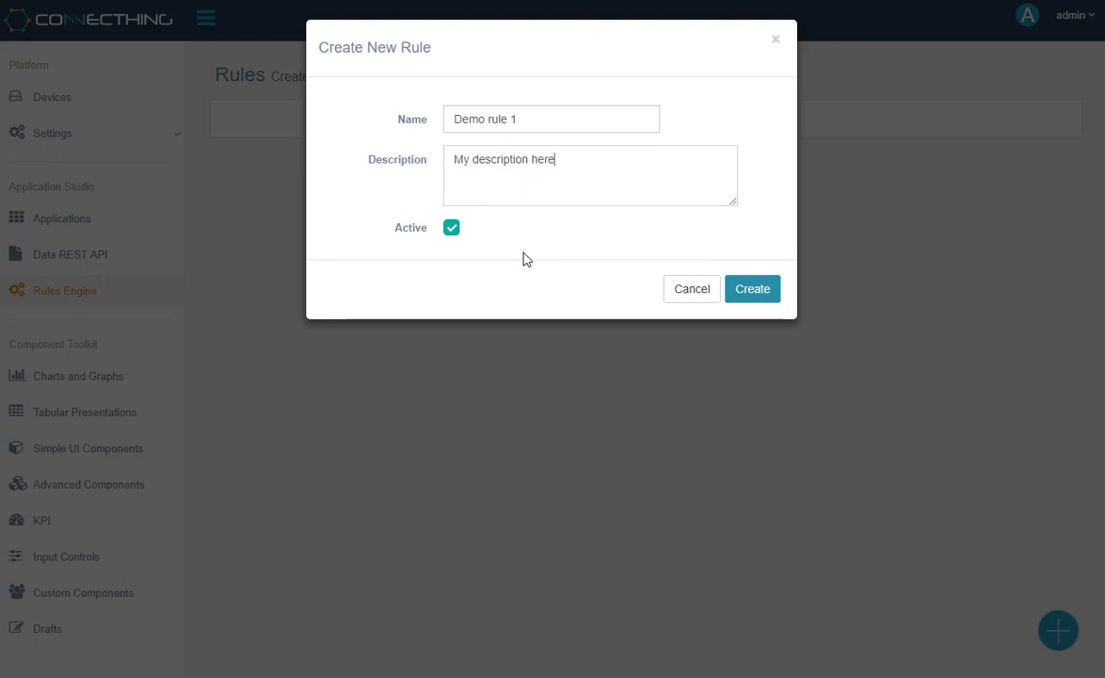
pyautogui.click(762, 285)
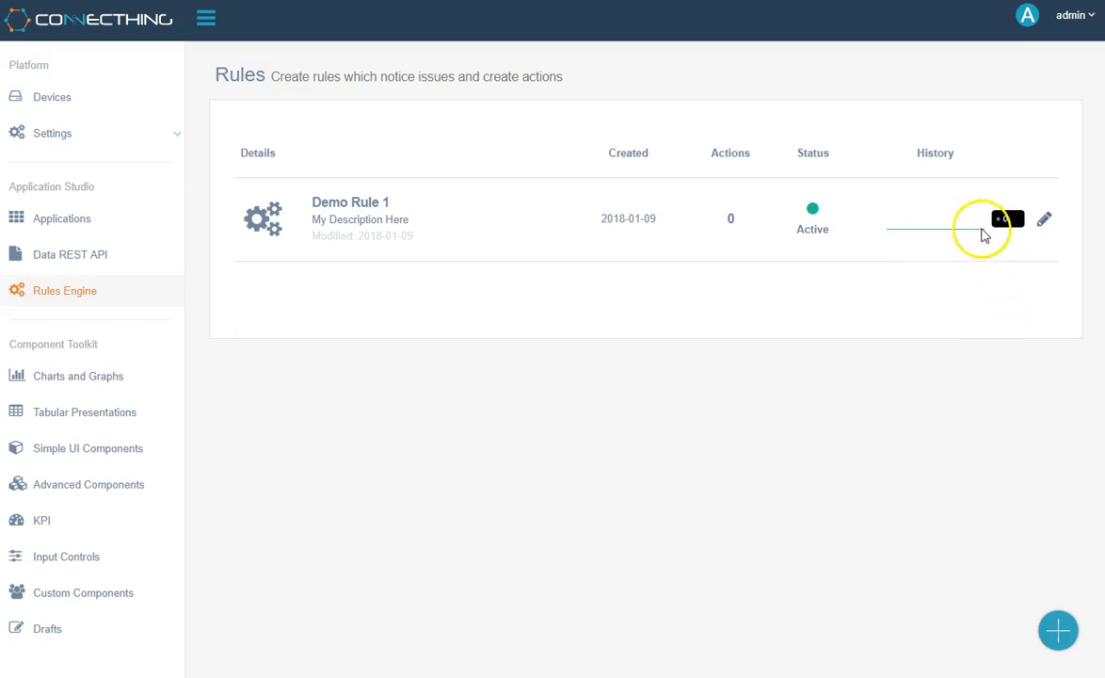
# - Open Demo Rule 1 for editing and look over its Triggers and Actions sections
pyautogui.click(1047, 225)
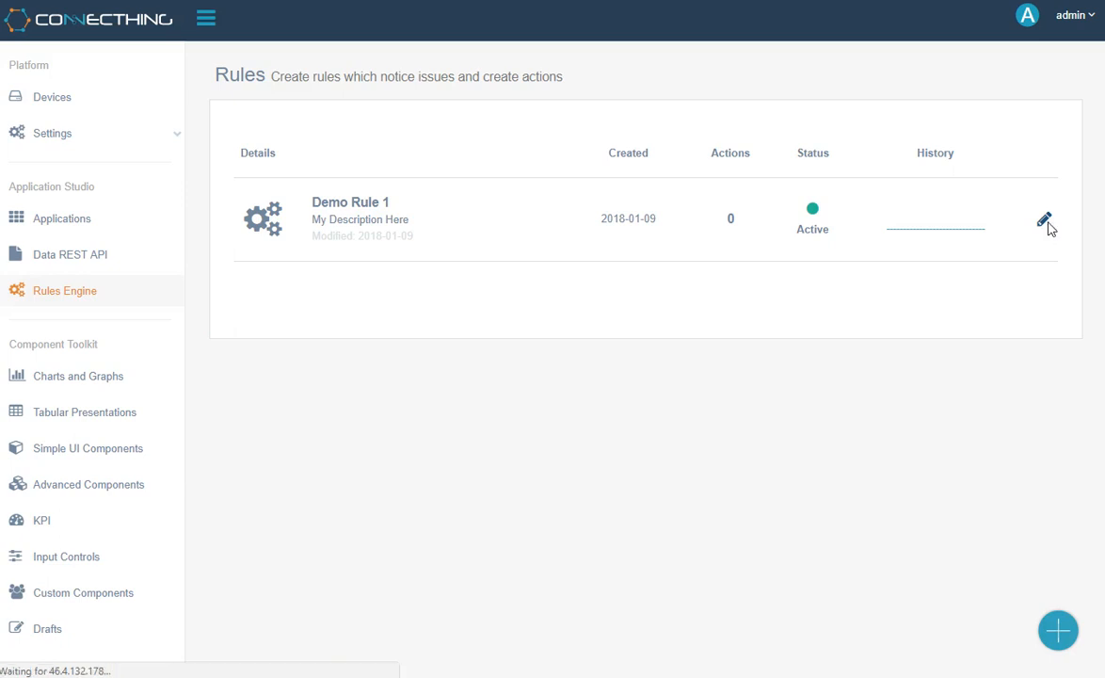
pyautogui.click(769, 91)
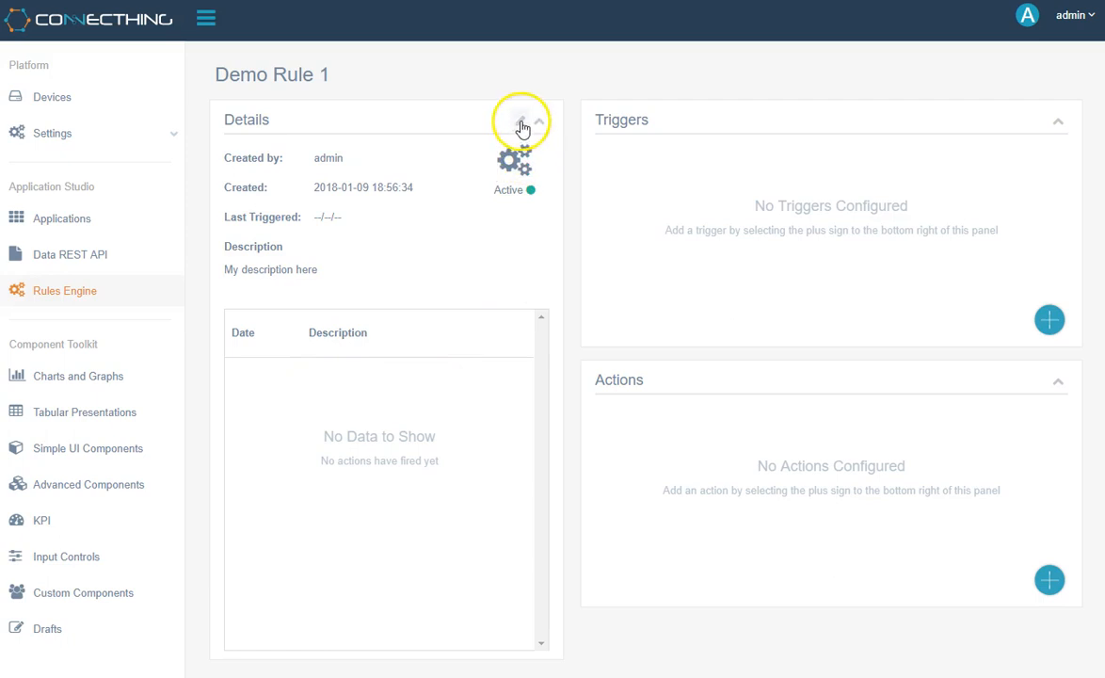
pyautogui.moveTo(599, 119); pyautogui.dragTo(654, 120)
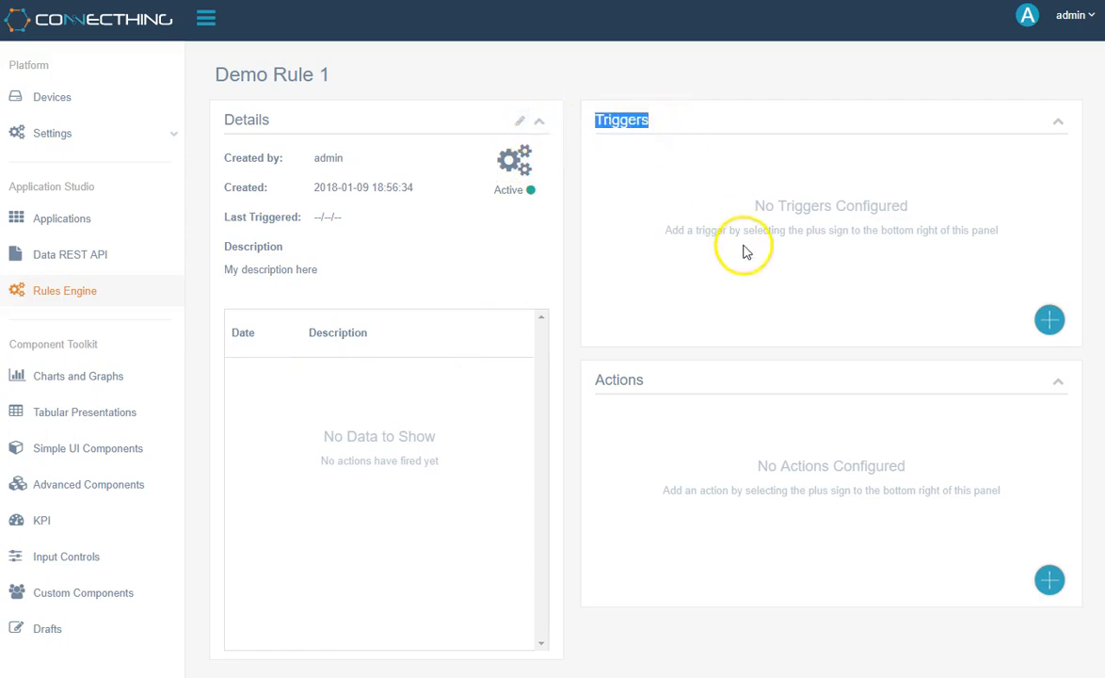
pyautogui.moveTo(596, 380); pyautogui.dragTo(651, 385)
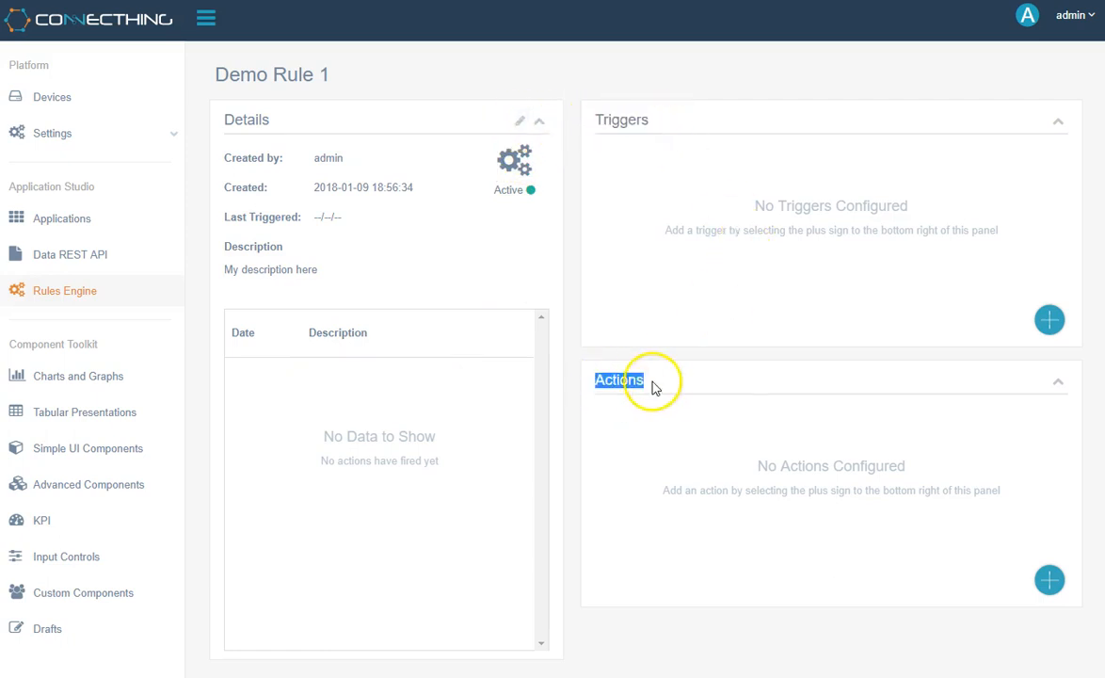
pyautogui.click(663, 453)
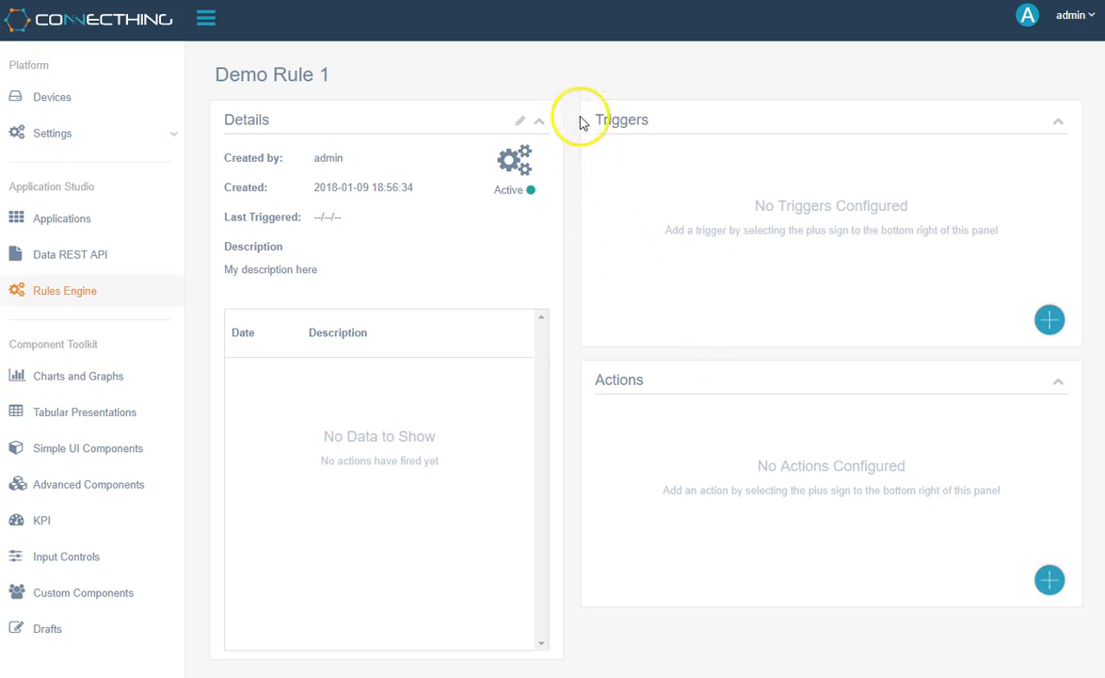
# - View the rule's editable name, description and active setting, and close them without saving changes
pyautogui.click(522, 126)
pyautogui.click(520, 107)
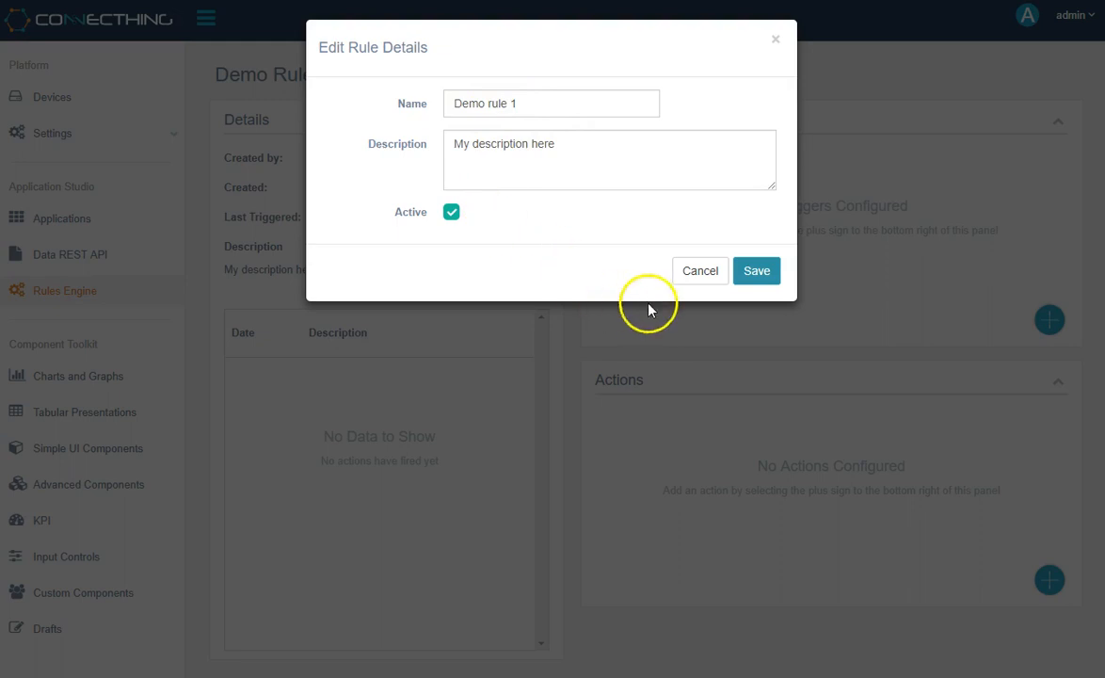
pyautogui.click(687, 279)
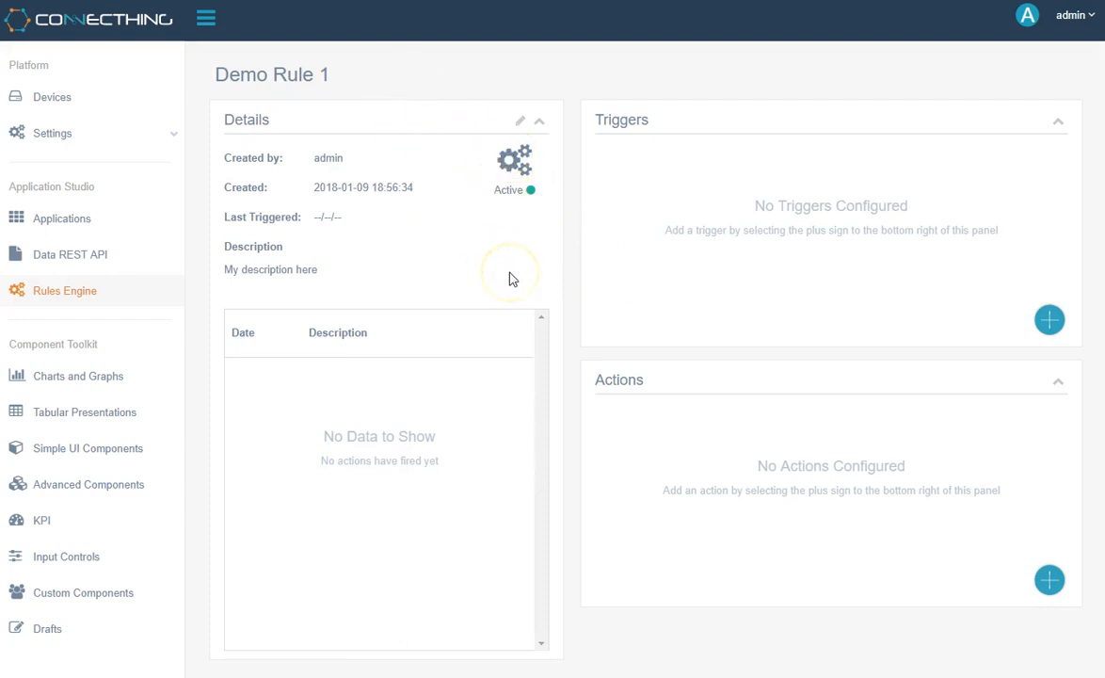
# - Change the rule's icon to the stacked horizontal bars
pyautogui.click(522, 177)
pyautogui.click(351, 240)
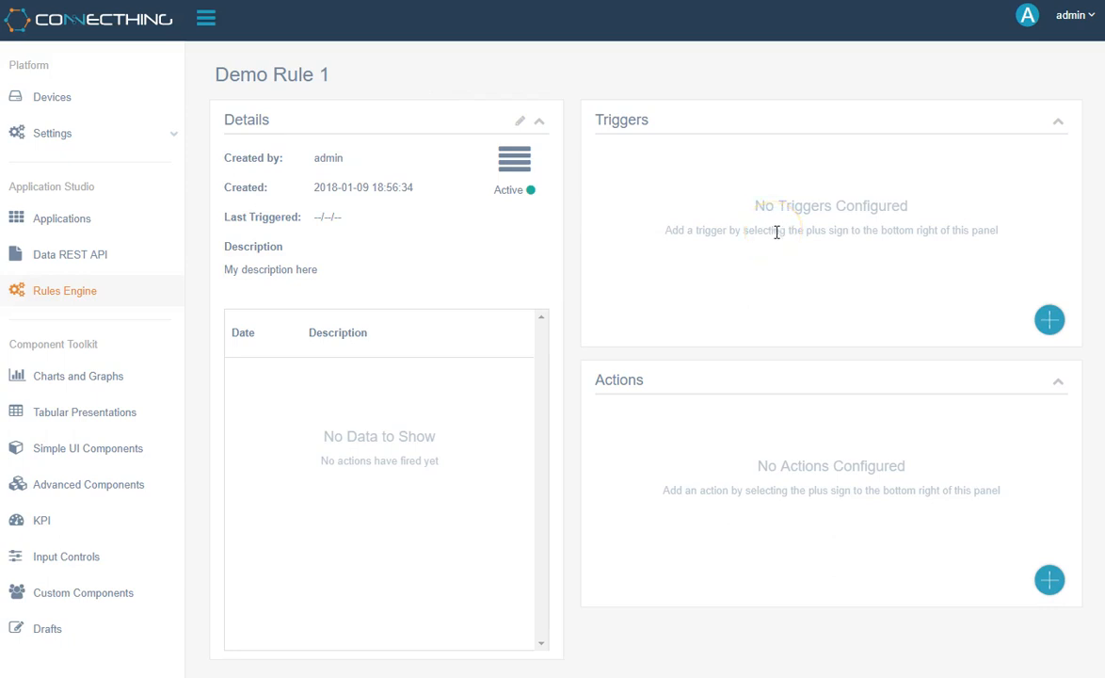
# - Start a Threshold trigger for the rule, review its comparison options and name it "Demo trigger 1"
pyautogui.click(1056, 329)
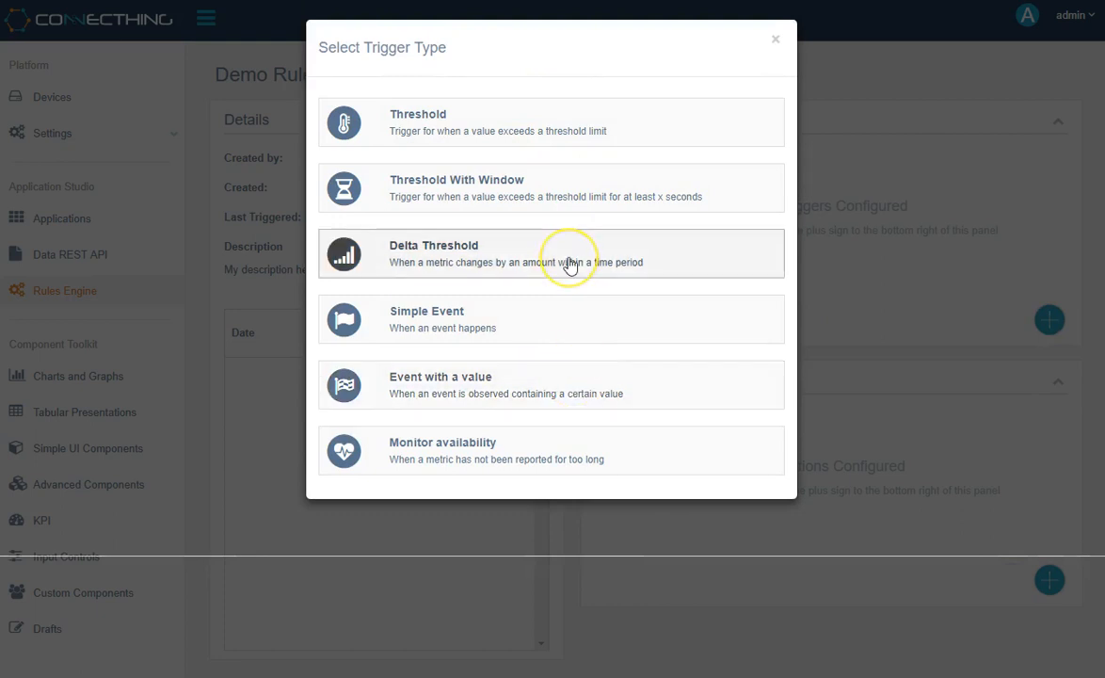
pyautogui.click(660, 132)
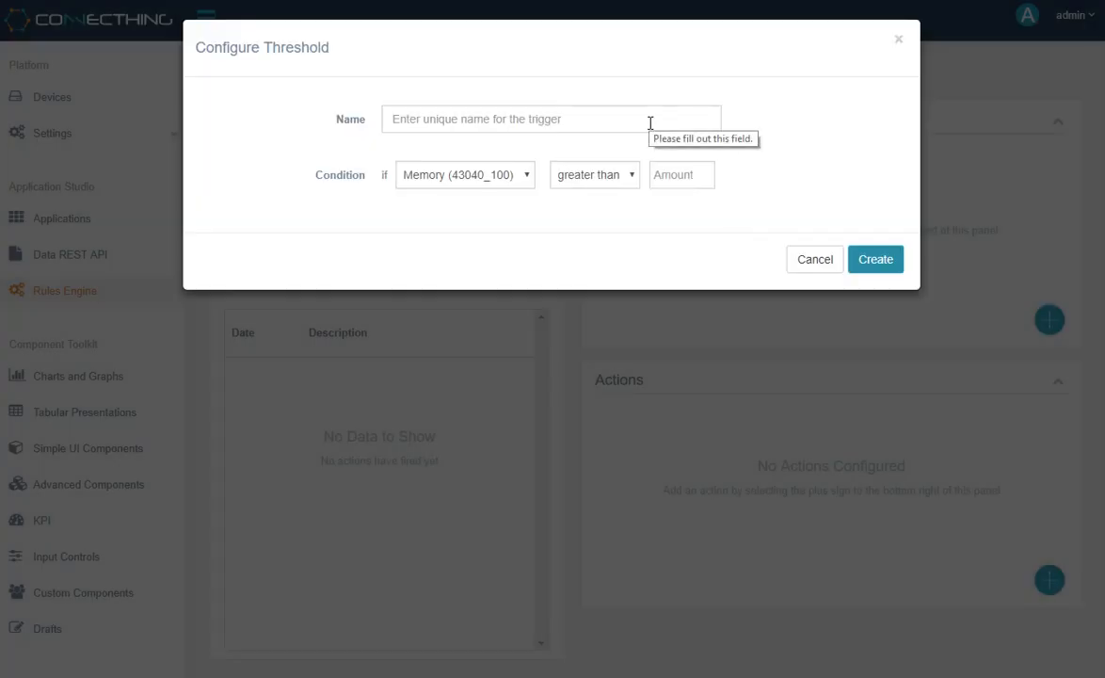
pyautogui.click(629, 177)
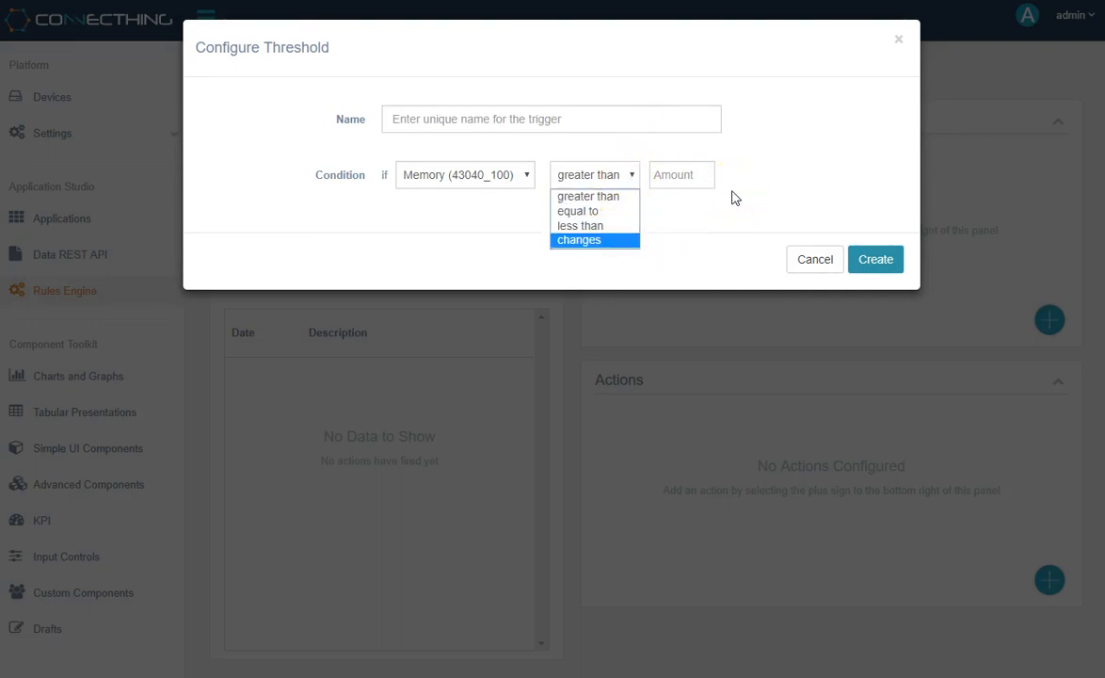
pyautogui.click(625, 118)
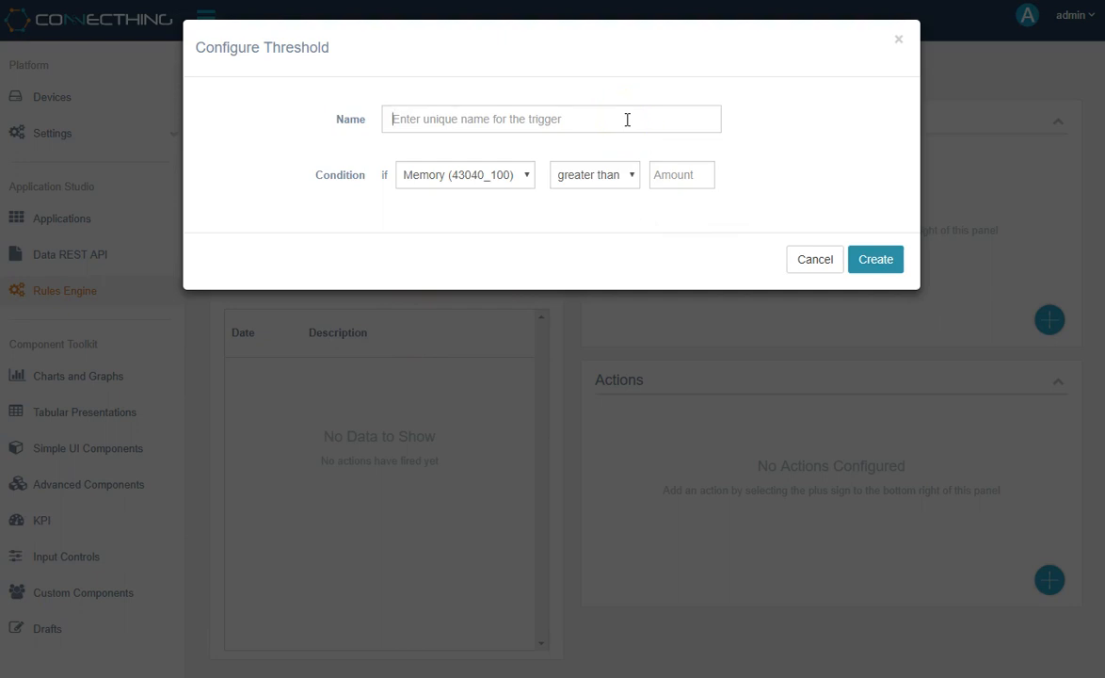
pyautogui.write('Demo trigger 1')
pyautogui.hotkey('ctrl', 'a')
pyautogui.press('End')
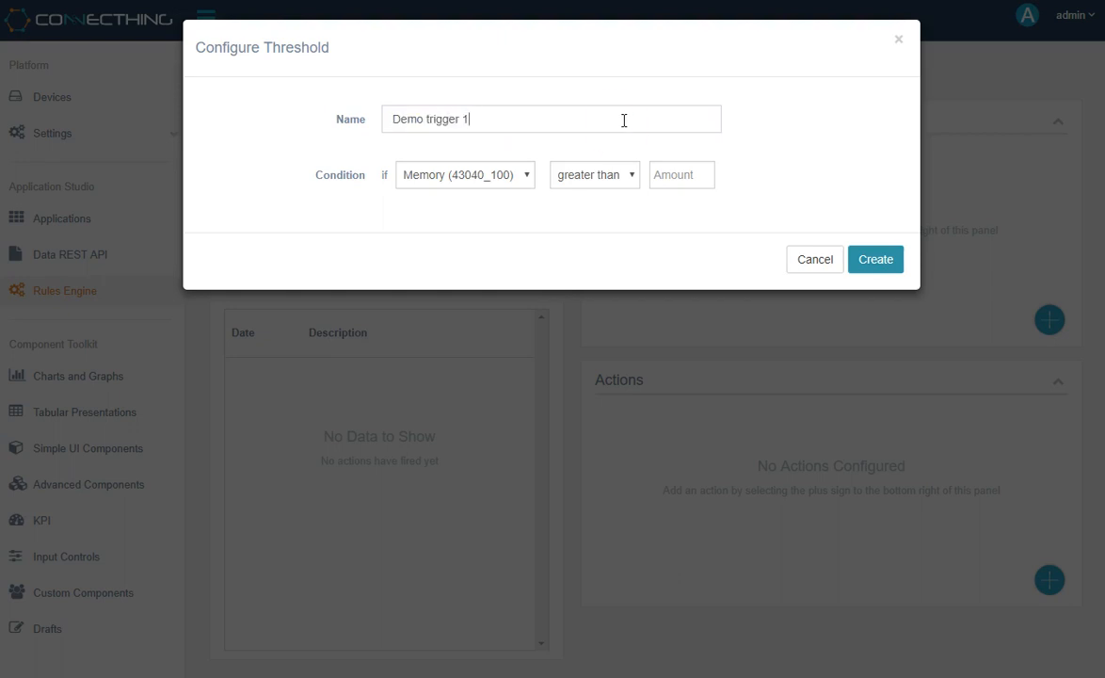
# - Set the Threshold condition to CPU (43040_101) greater than 90 and discard the trigger
pyautogui.click(516, 178)
pyautogui.click(452, 211)
pyautogui.click(686, 179)
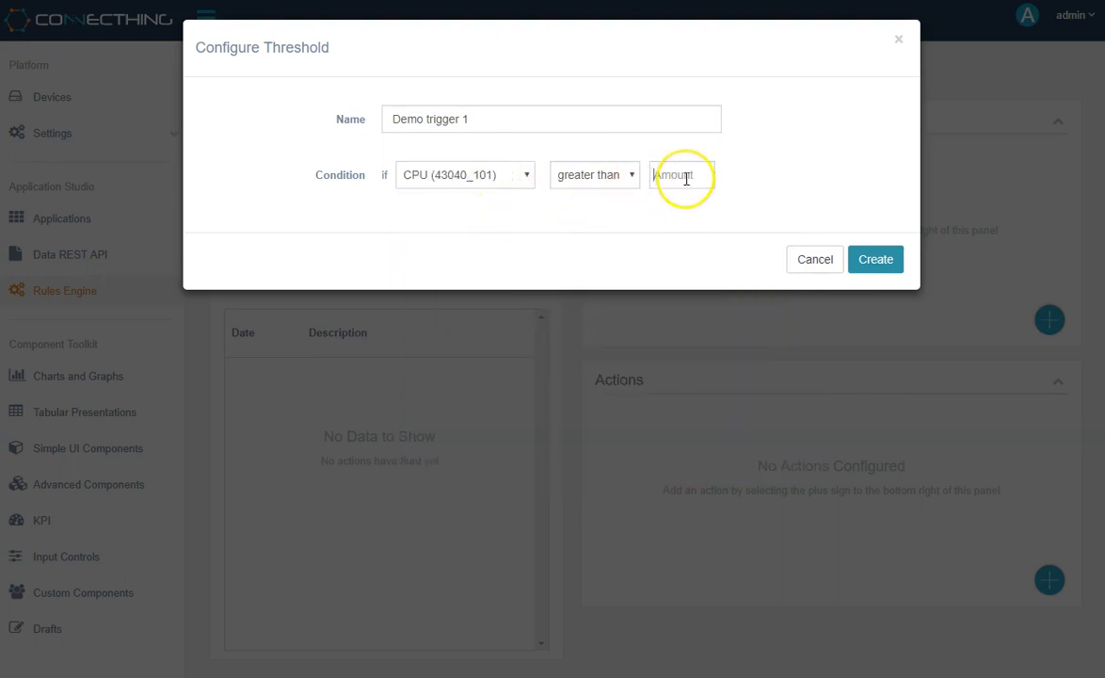
pyautogui.write('90')
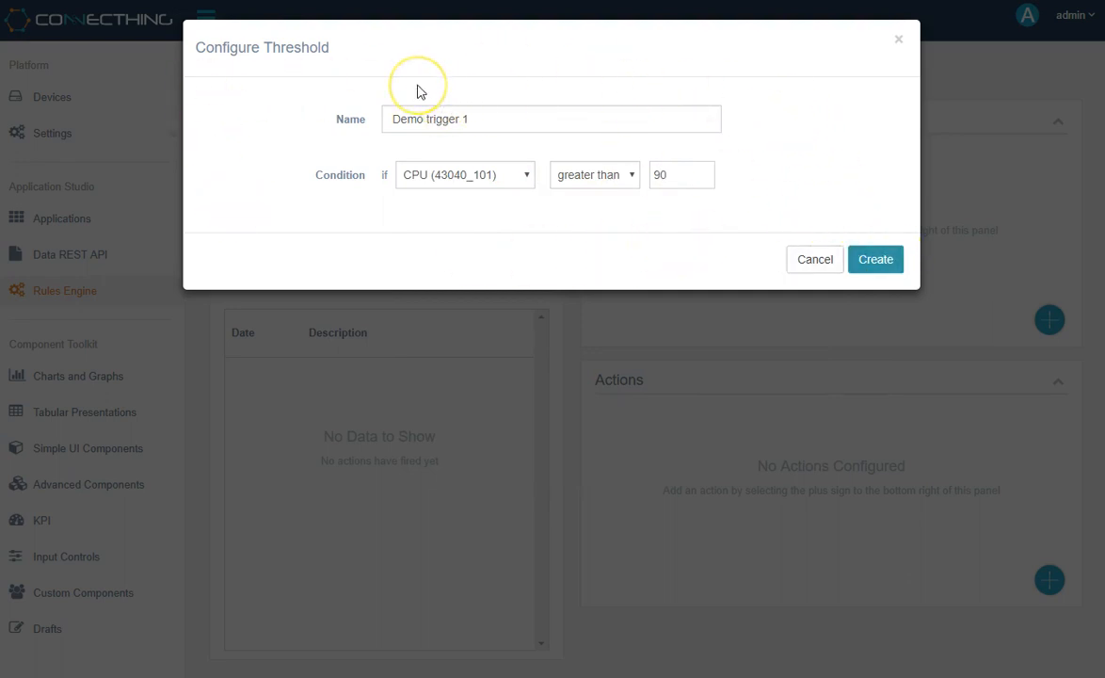
pyautogui.click(822, 273)
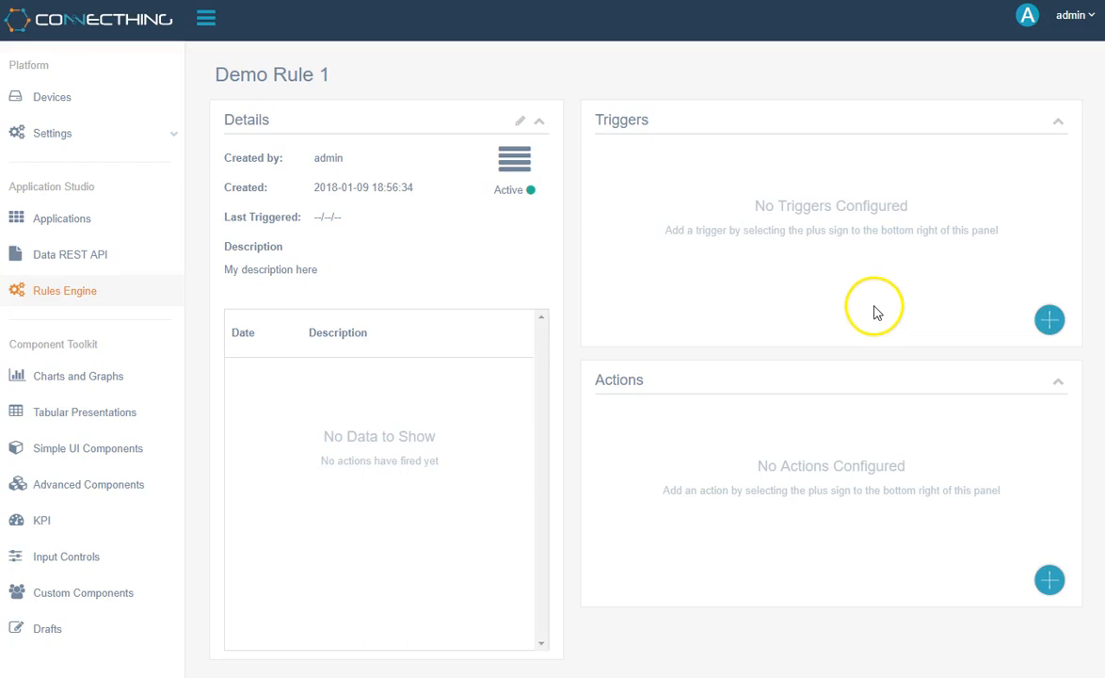
# - Start a Threshold With Window trigger for the rule and name it "Demo trigger 1"
pyautogui.click(1050, 321)
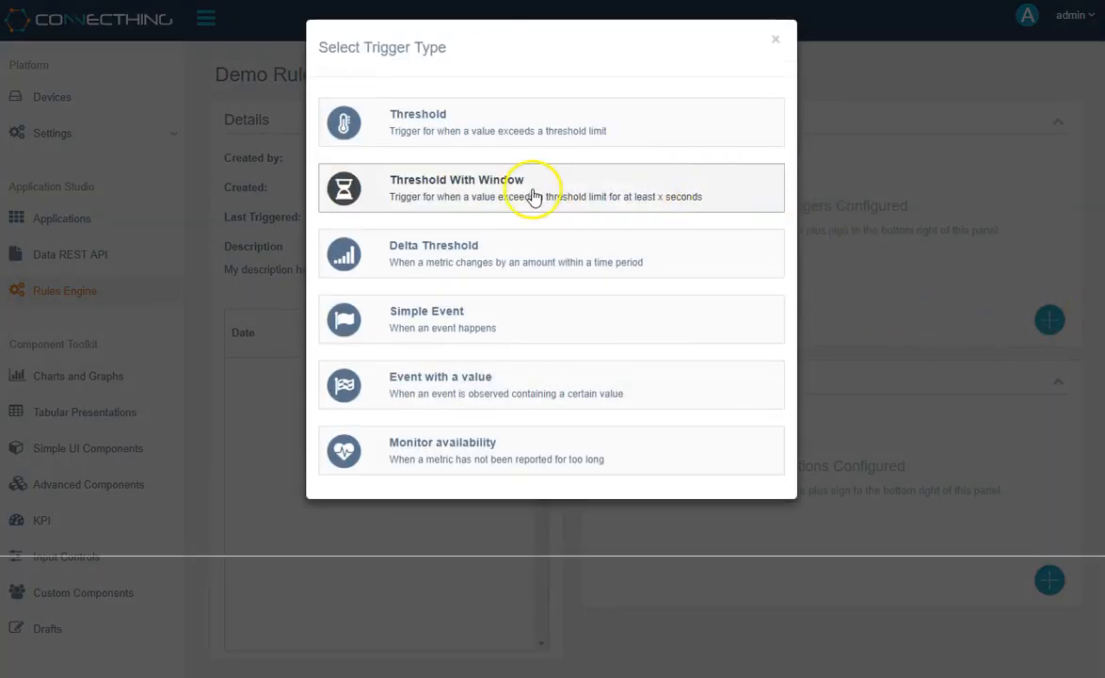
pyautogui.click(574, 186)
pyautogui.click(505, 121)
pyautogui.write('Demo trigger 1')
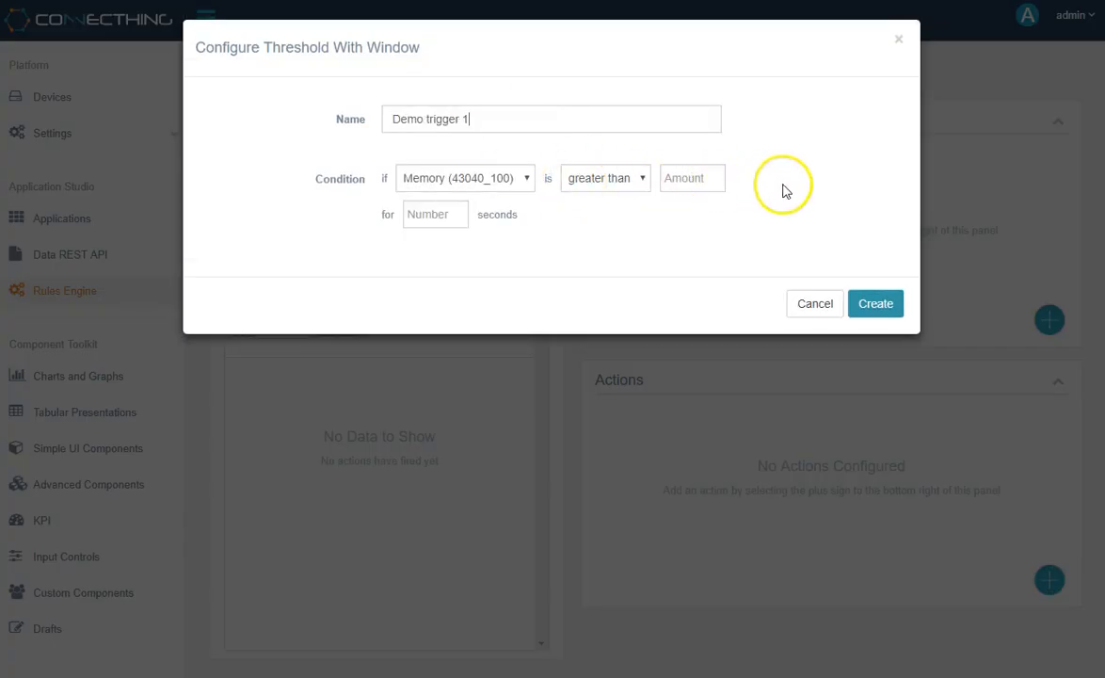
# - Set the windowed condition to CPU (43040_101) greater than 90 for 30 seconds and discard the trigger
pyautogui.click(526, 181)
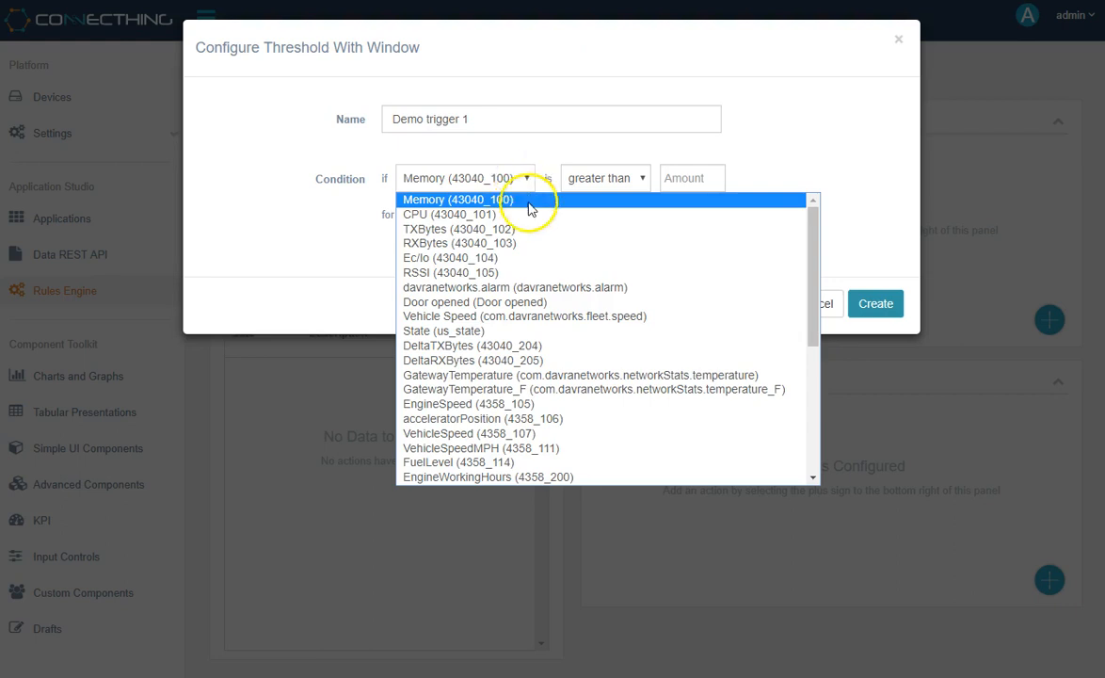
pyautogui.click(528, 216)
pyautogui.click(707, 179)
pyautogui.write('90')
pyautogui.click(422, 215)
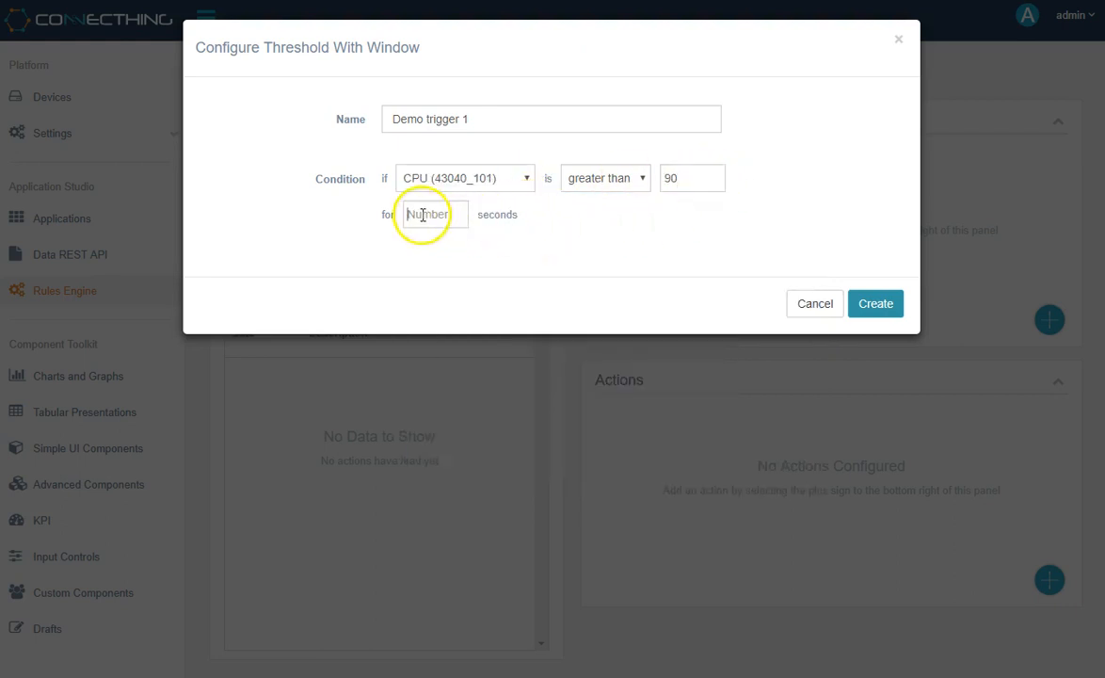
pyautogui.write('30')
pyautogui.click(625, 255)
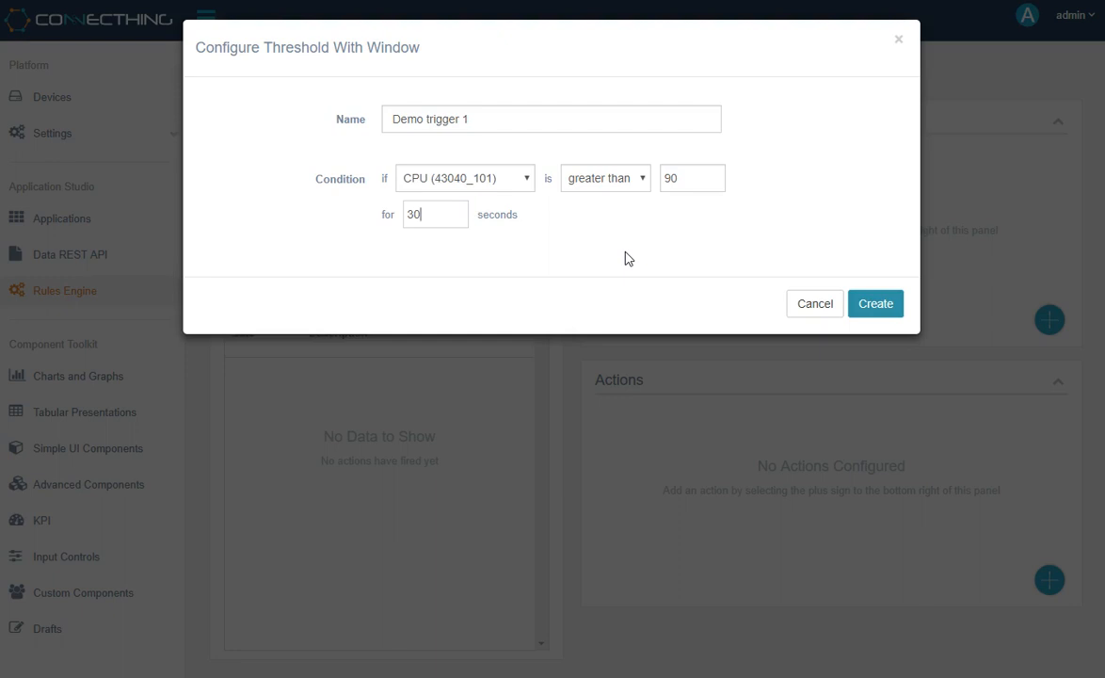
pyautogui.click(796, 311)
# - Start a Delta Threshold trigger for the rule and name it "Demo trigger 1"
pyautogui.click(1047, 320)
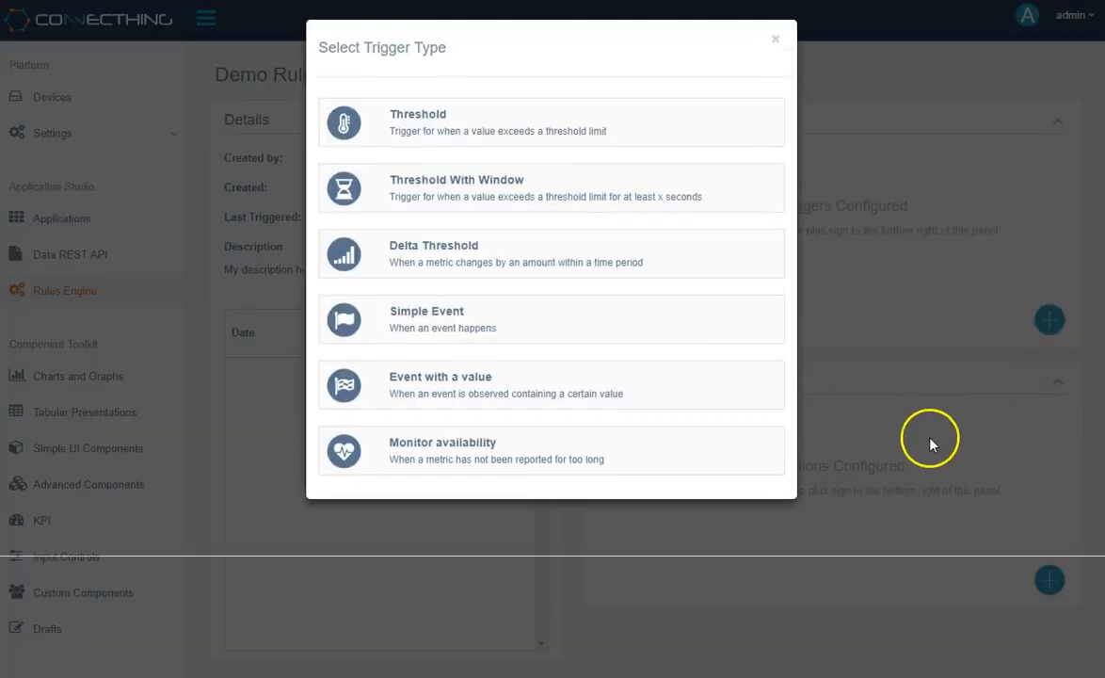
pyautogui.click(659, 256)
pyautogui.click(576, 123)
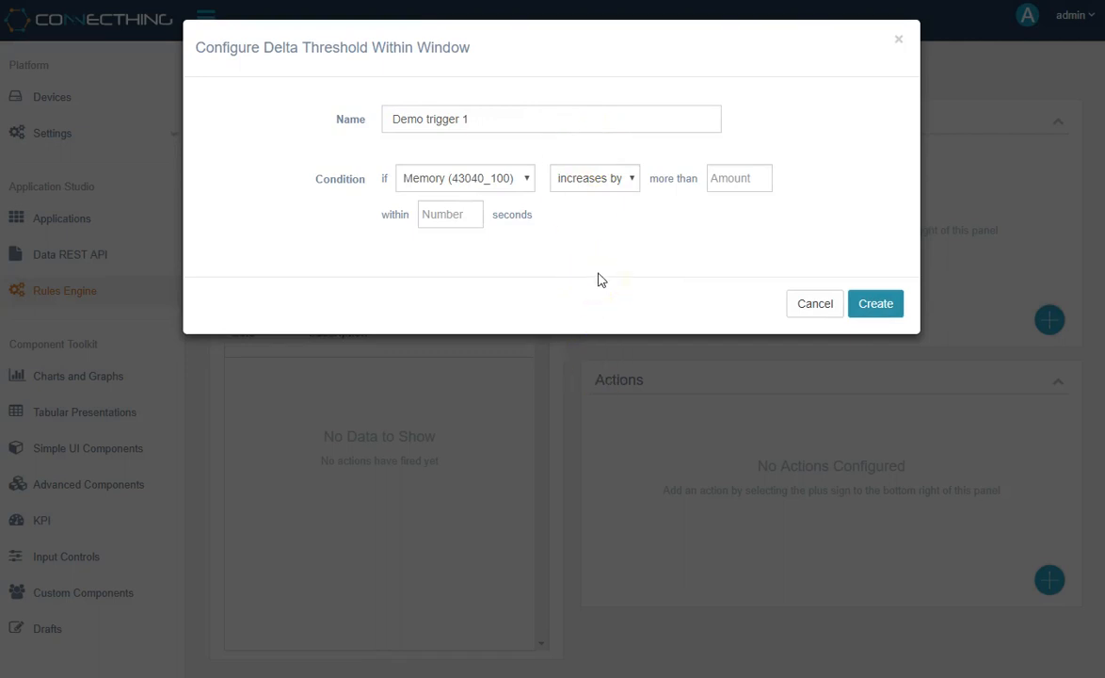
# - Set the delta condition to CPU (43040_101) increasing by more than 50 within 5 seconds, review the direction options, and discard the trigger
pyautogui.click(527, 181)
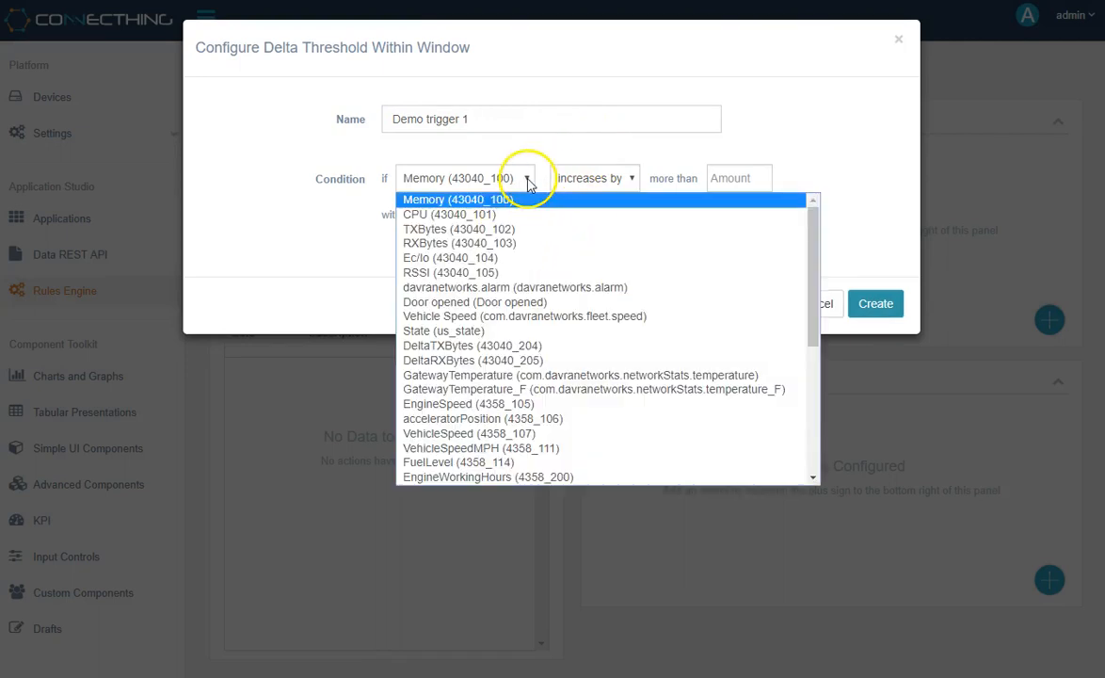
pyautogui.click(520, 213)
pyautogui.click(727, 180)
pyautogui.write('50')
pyautogui.click(479, 216)
pyautogui.write('5')
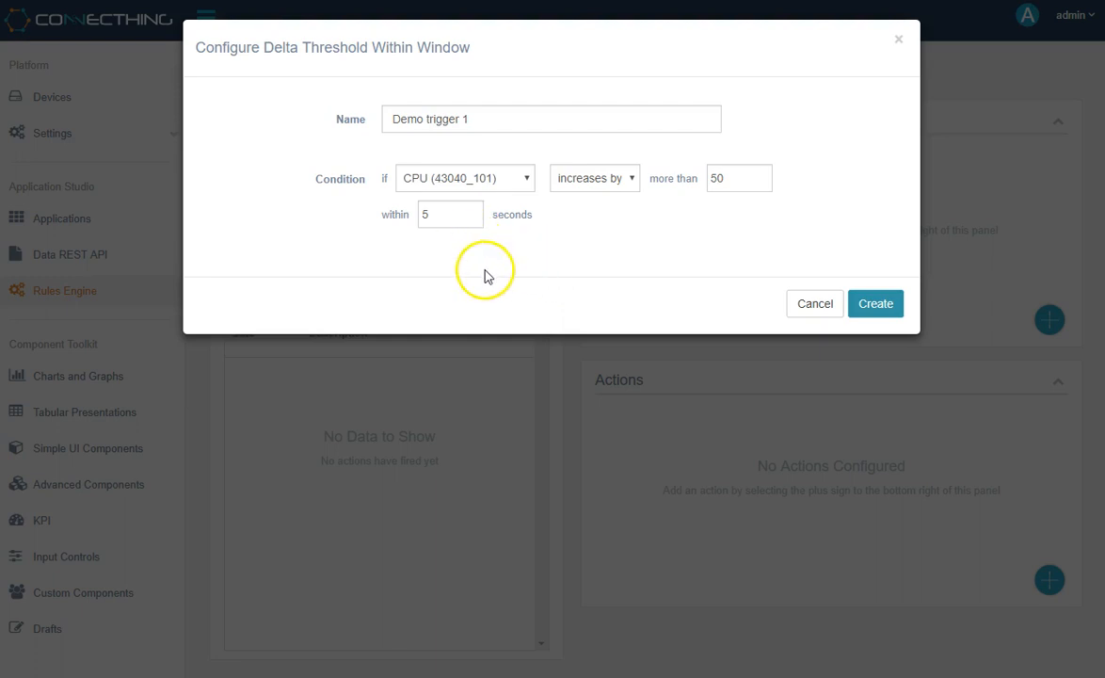
pyautogui.click(633, 180)
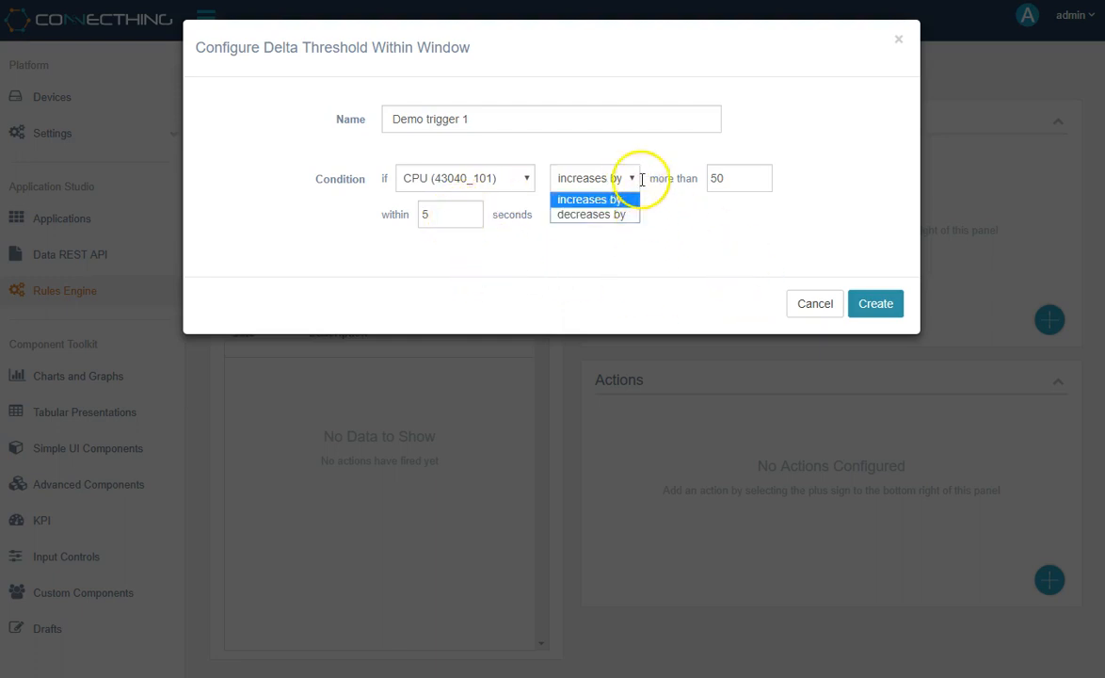
pyautogui.click(725, 232)
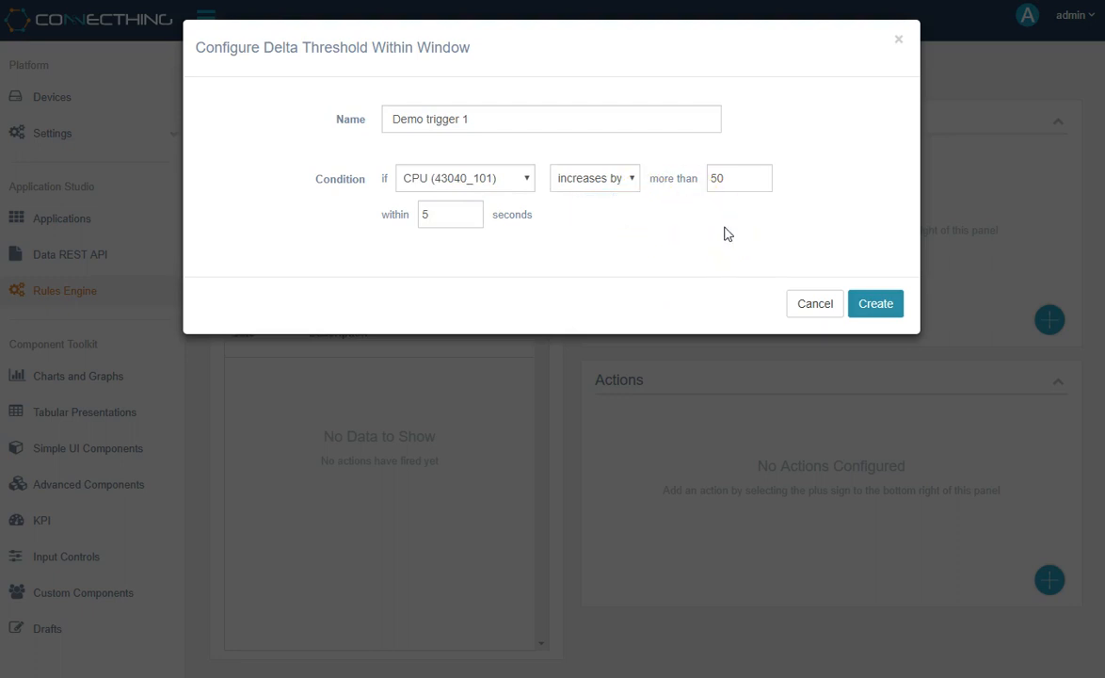
pyautogui.click(810, 307)
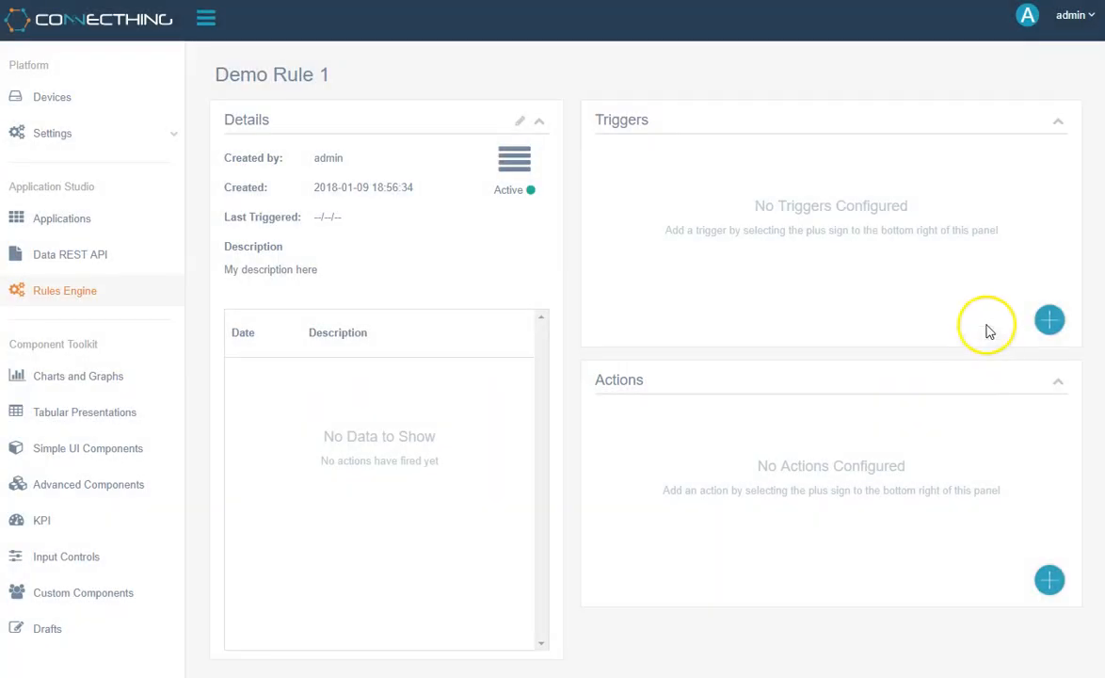
# - Configure a Simple Event trigger named "Demo trigger 1" for the event "HighCPU", then discard it
pyautogui.click(1052, 323)
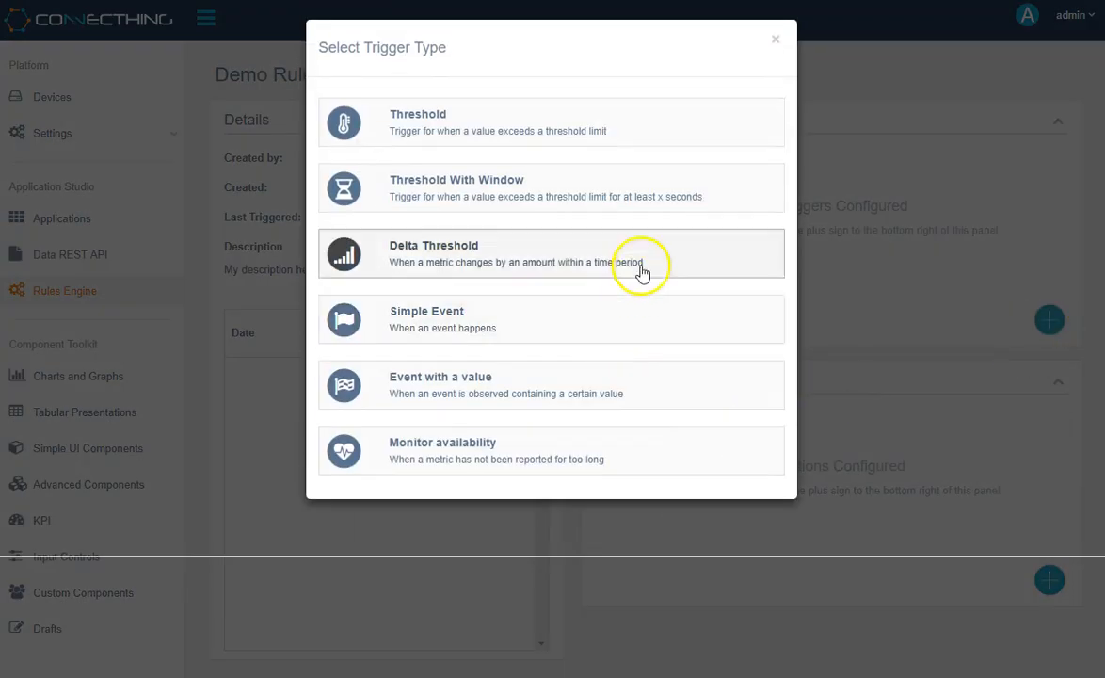
pyautogui.click(621, 322)
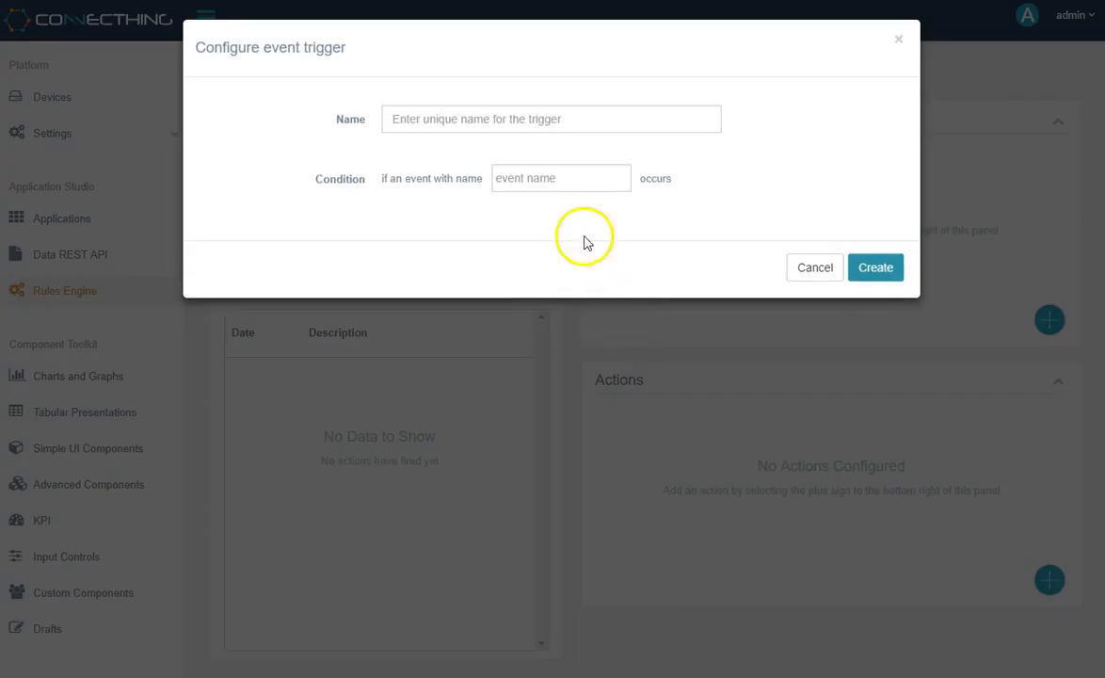
pyautogui.click(568, 120)
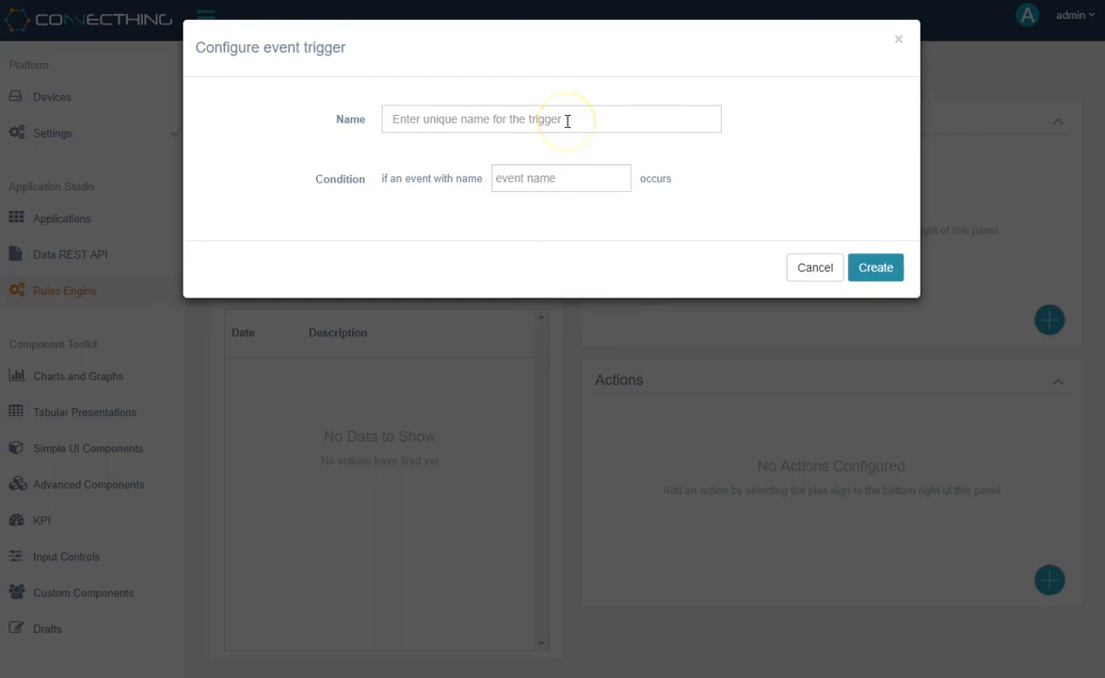
pyautogui.write('Demo trigger 1')
pyautogui.click(583, 185)
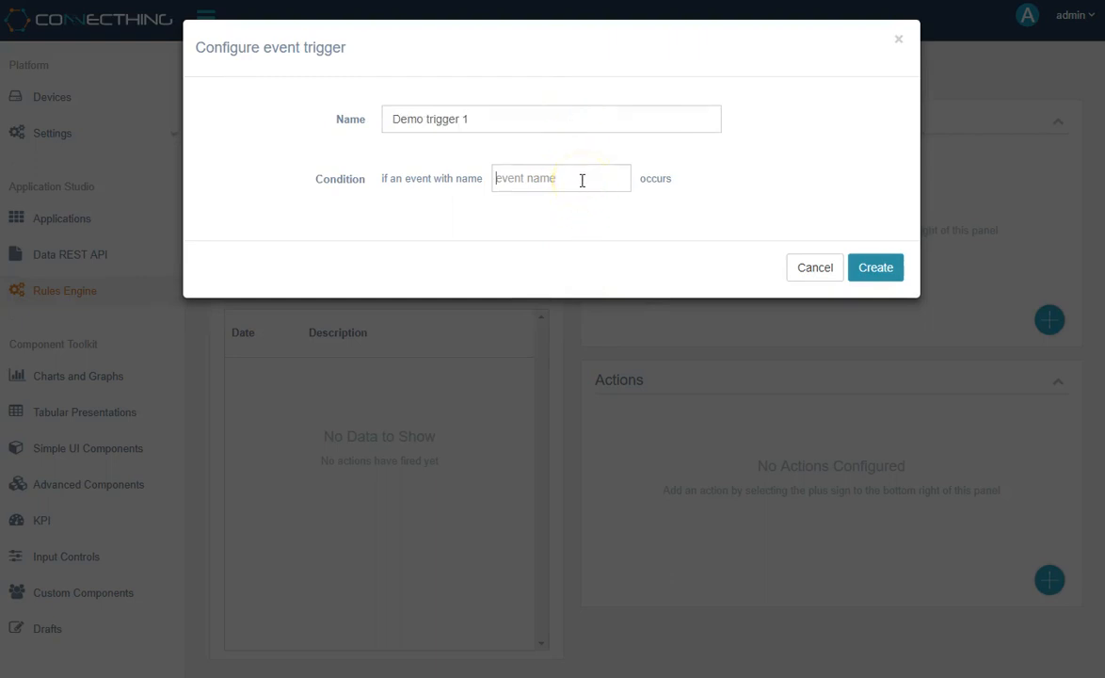
pyautogui.write('HighCPU')
pyautogui.click(600, 218)
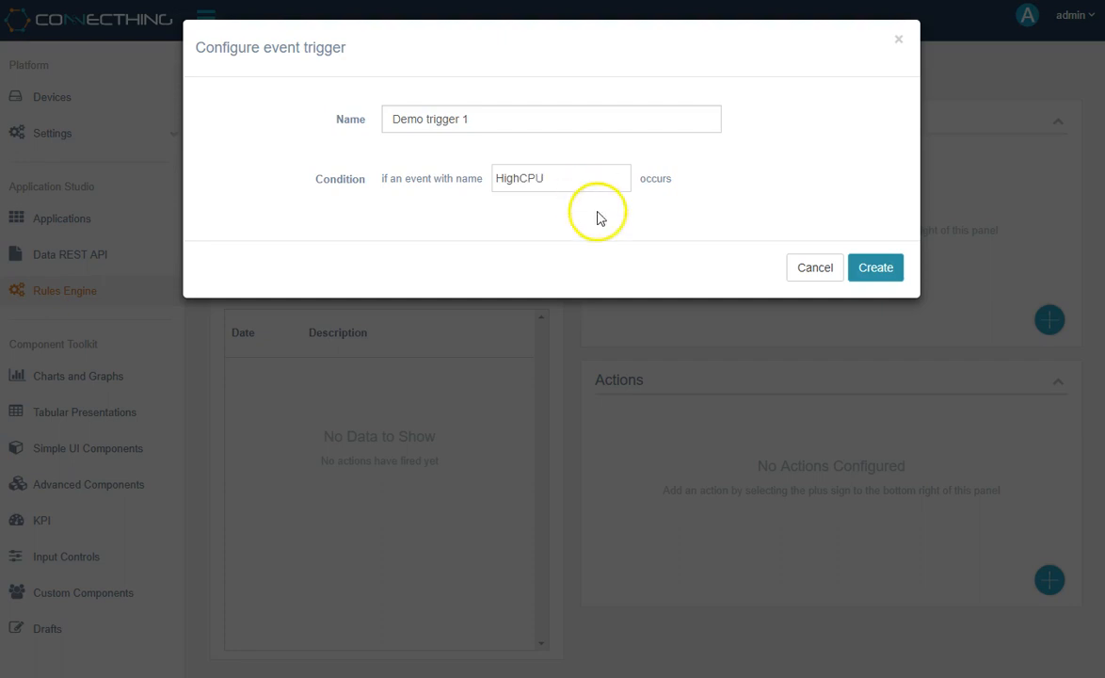
pyautogui.click(816, 269)
# - Start an Event with a value trigger for the rule and name it "Demo trigger 1"
pyautogui.click(1051, 320)
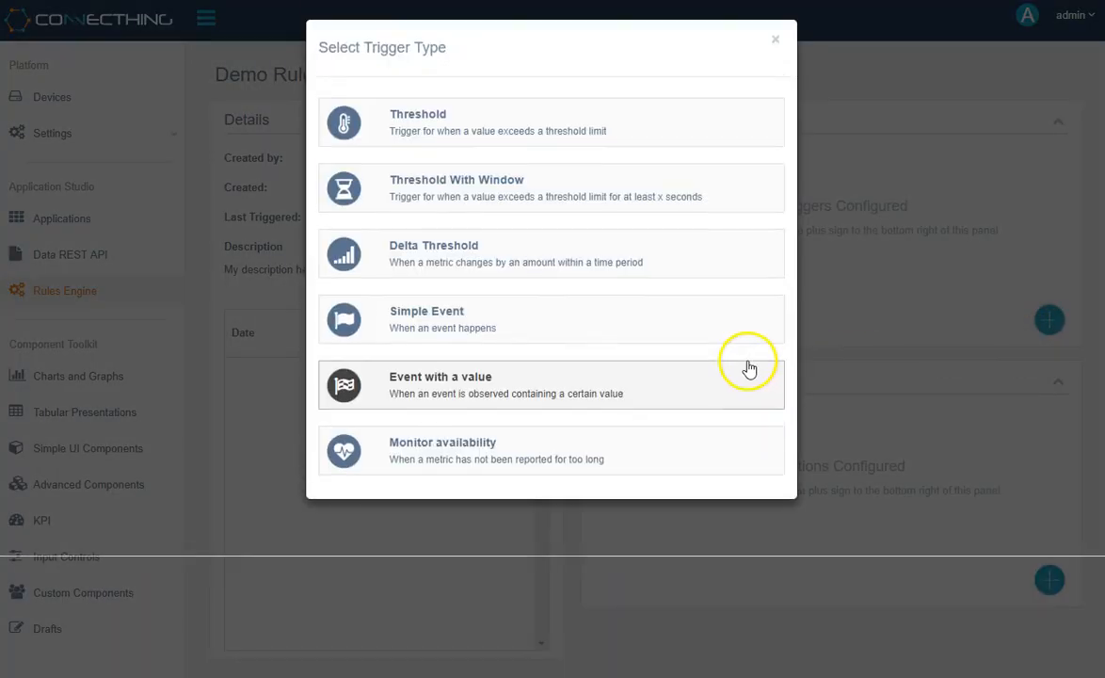
pyautogui.click(662, 394)
pyautogui.click(470, 115)
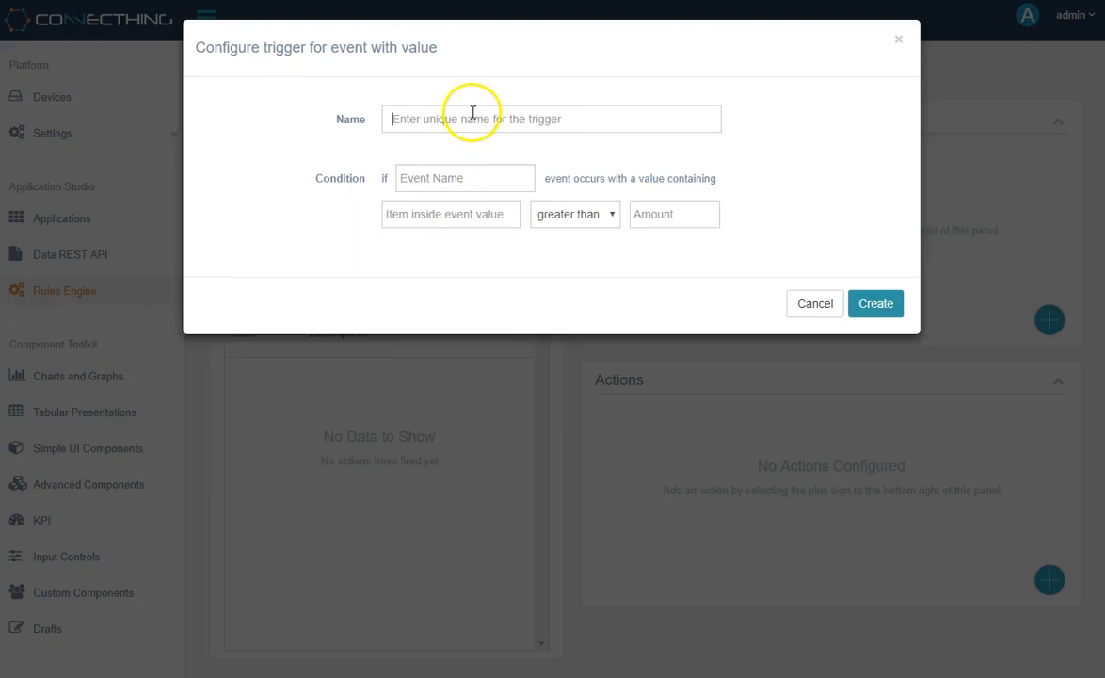
pyautogui.write('Demo trigger 1')
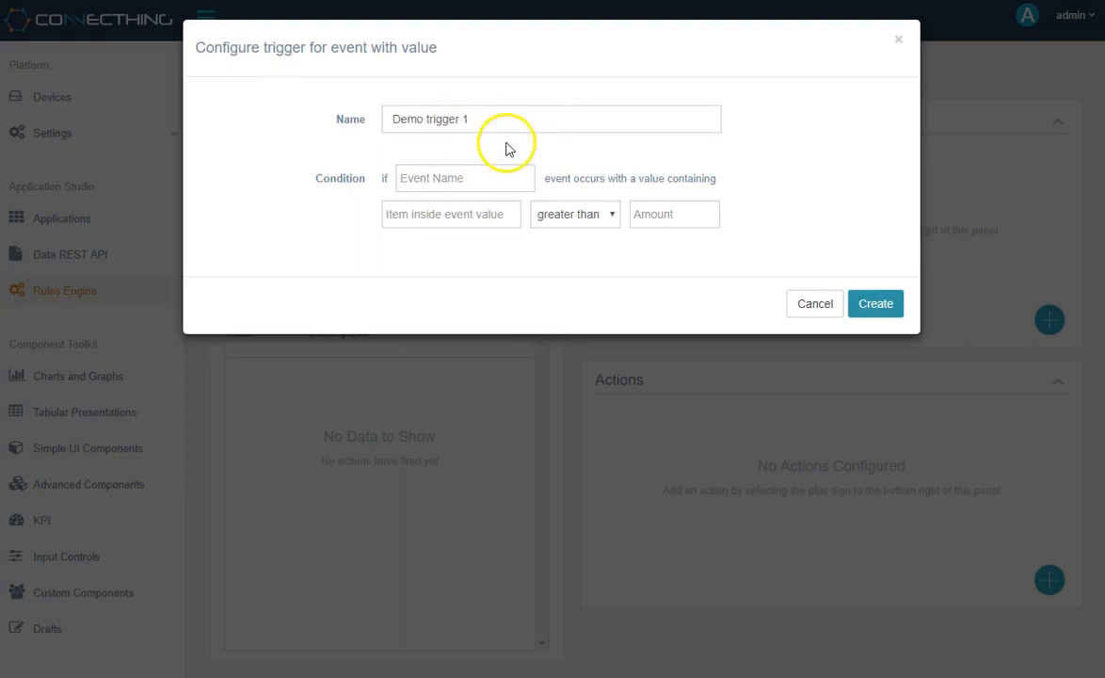
# - Set the condition to a "HighCPU" event whose value contains "cpu" greater than 90, and discard the trigger
pyautogui.click(501, 178)
pyautogui.write('H')
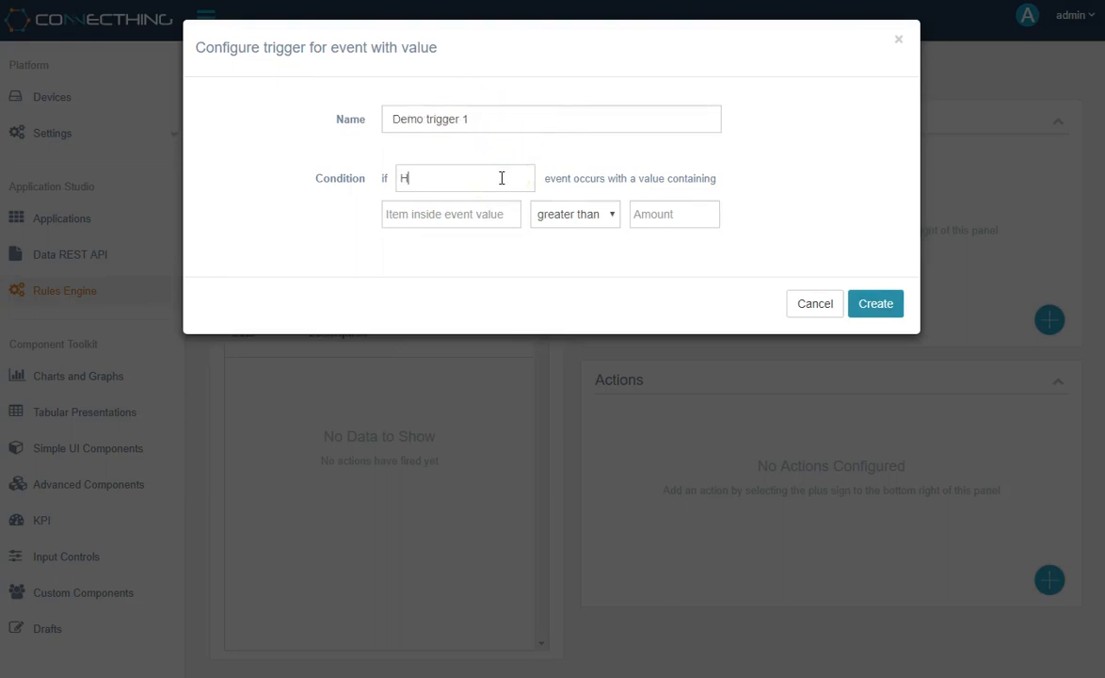
pyautogui.write('ighCPU')
pyautogui.click(482, 222)
pyautogui.write('cpu')
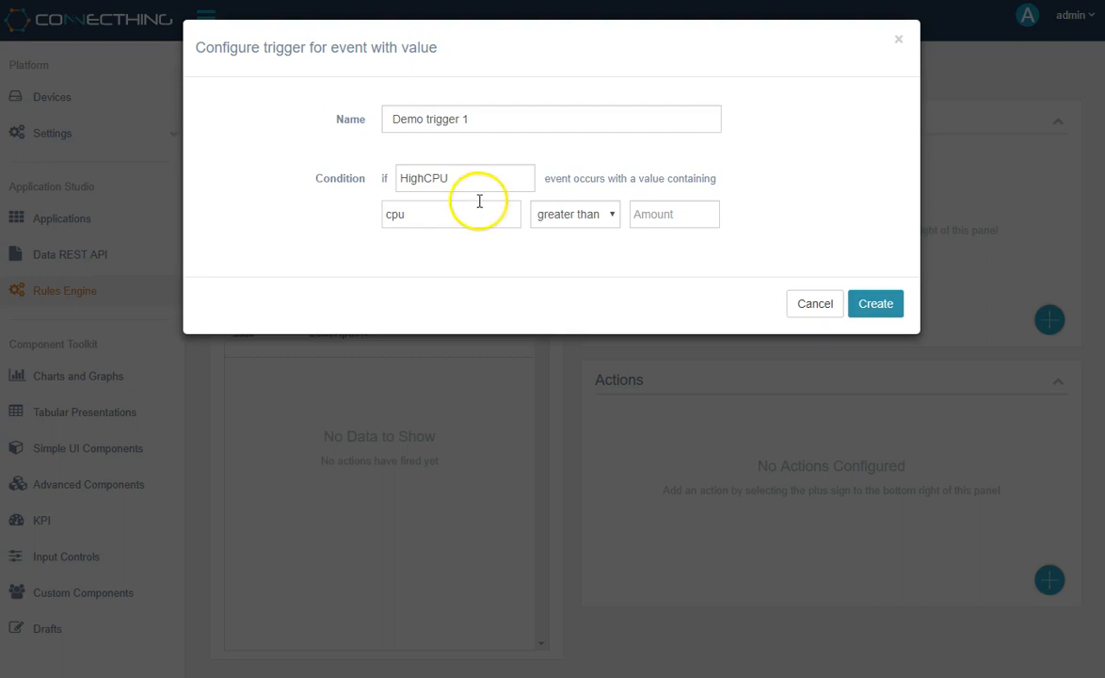
pyautogui.click(697, 221)
pyautogui.write('90')
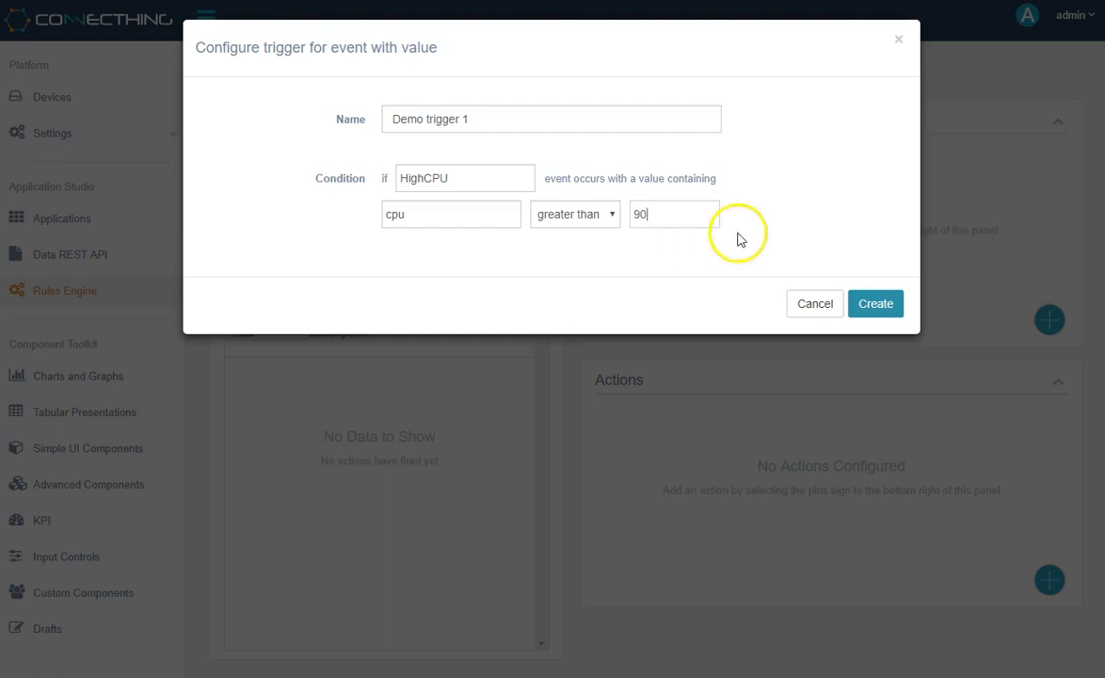
pyautogui.click(801, 305)
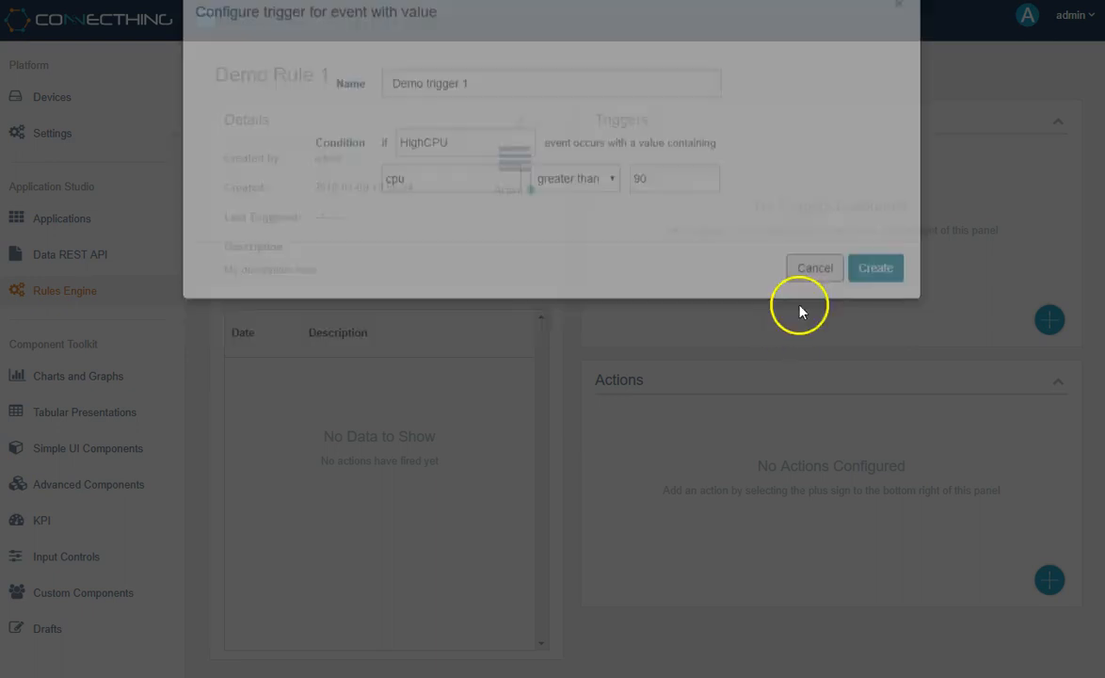
# - Configure a Monitor availability trigger named "Demo trigger 1" for a device not reporting for more than 100 seconds, and discard it
pyautogui.click(1050, 320)
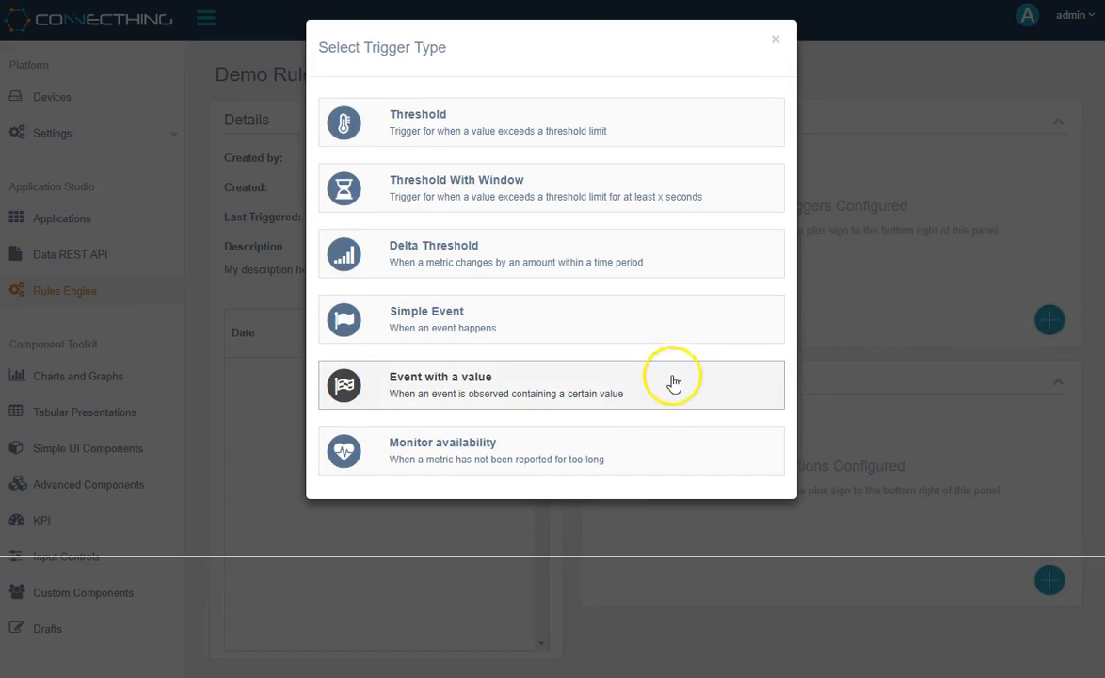
pyautogui.click(674, 446)
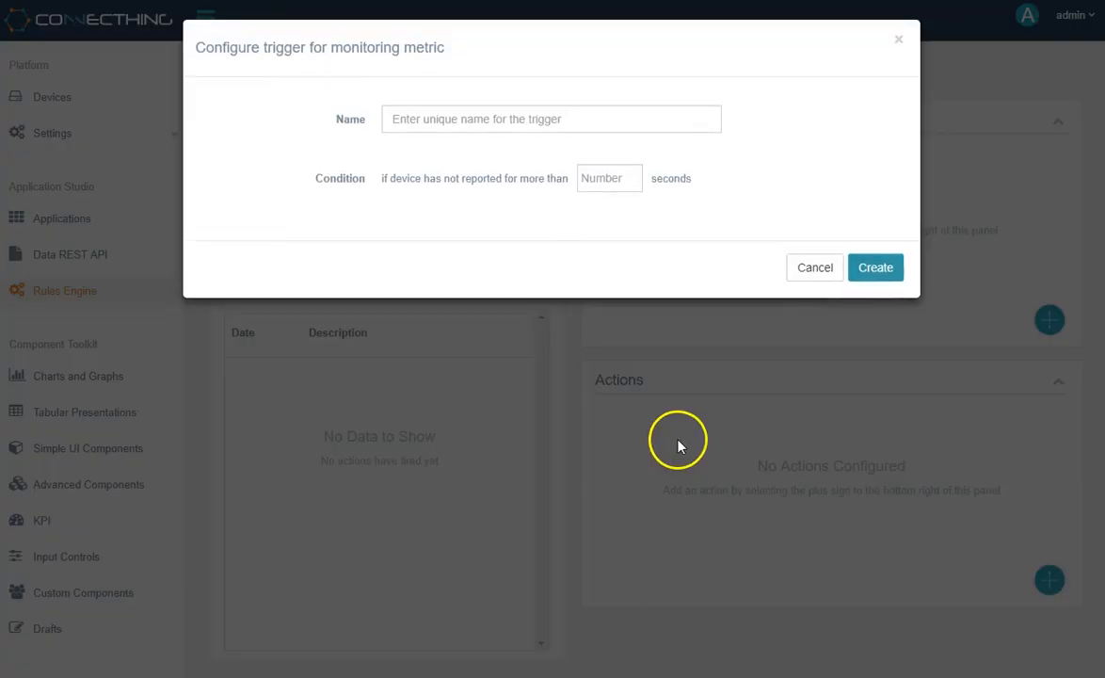
pyautogui.click(561, 117)
pyautogui.write('Demo trigger 1')
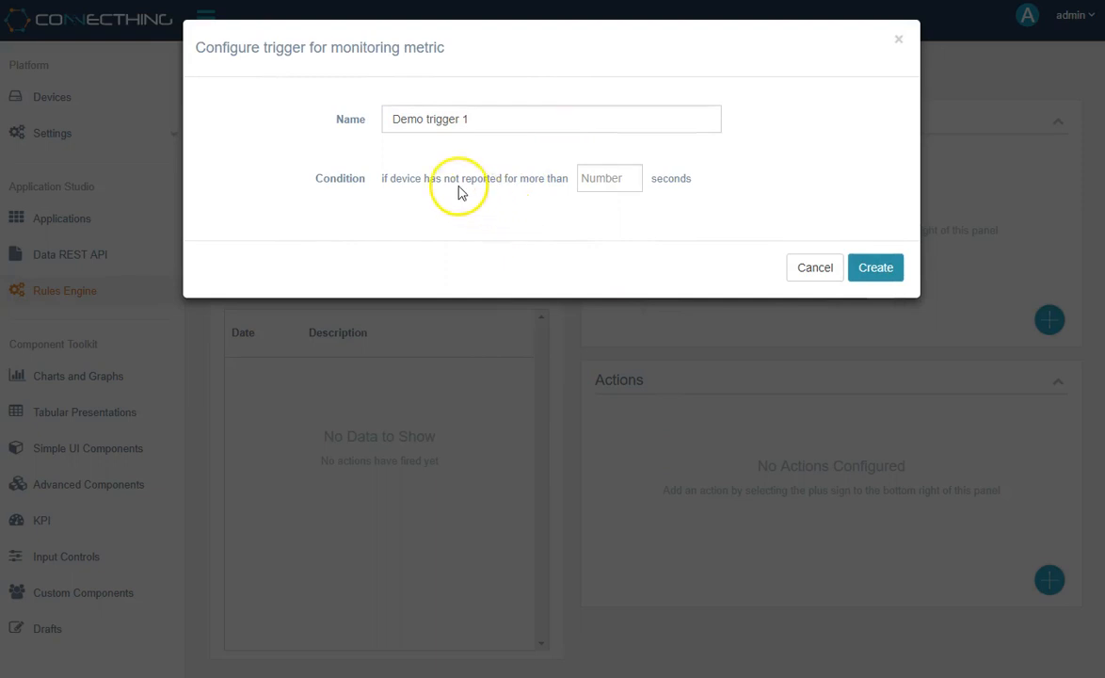
pyautogui.moveTo(455, 180); pyautogui.dragTo(506, 180)
pyautogui.click(563, 197)
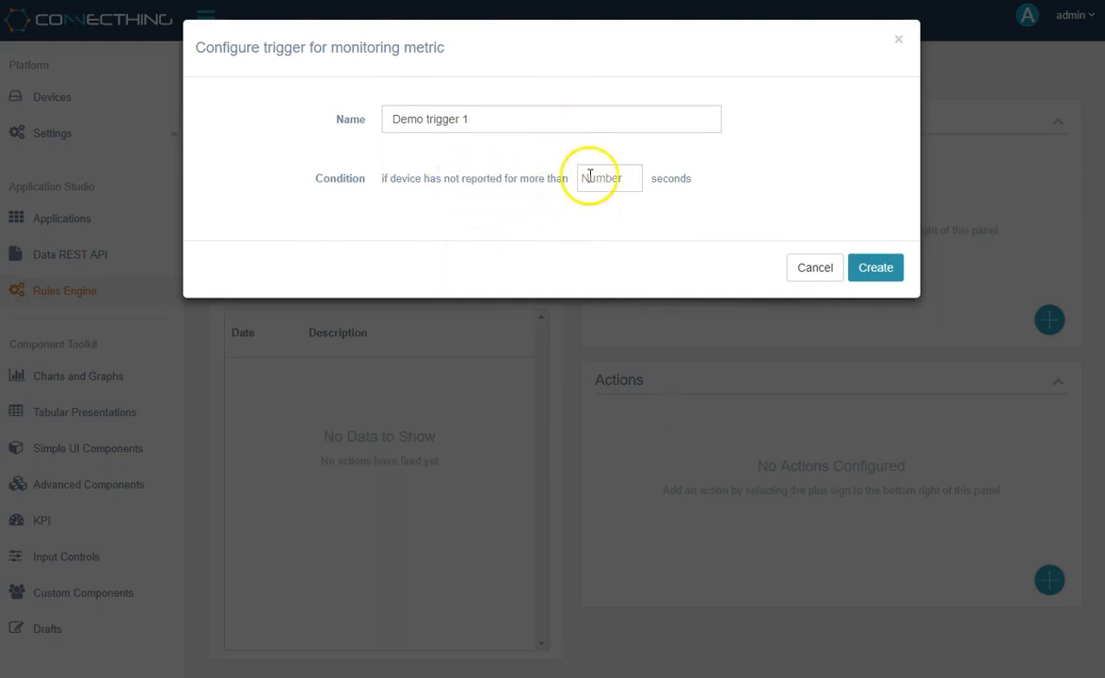
pyautogui.write('100')
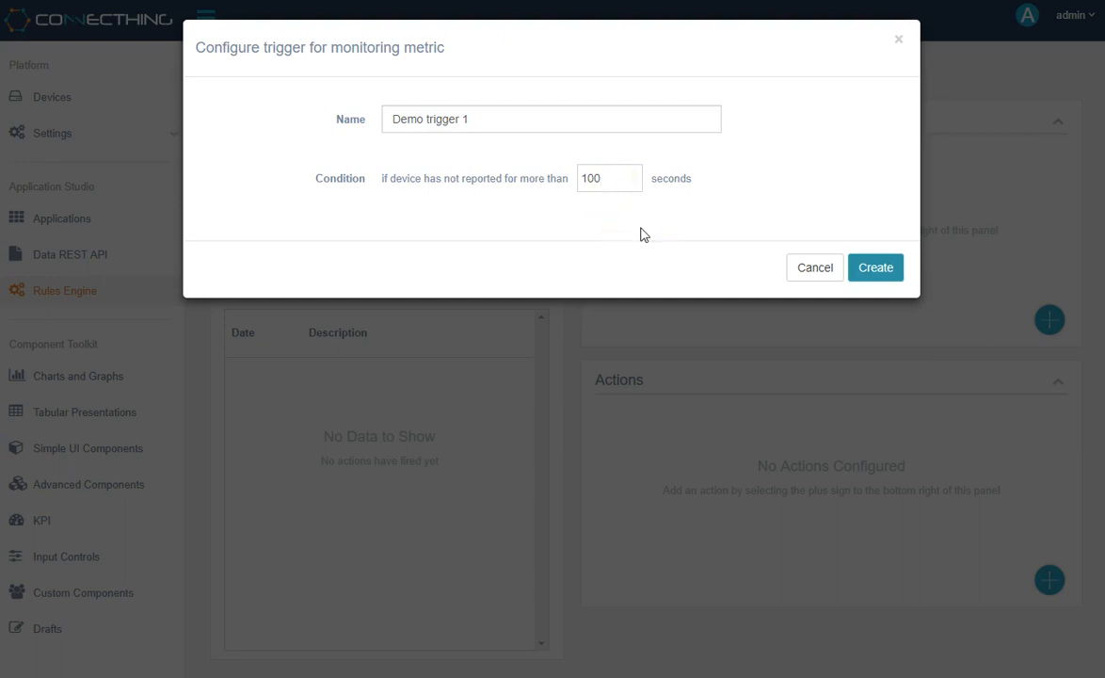
pyautogui.click(811, 273)
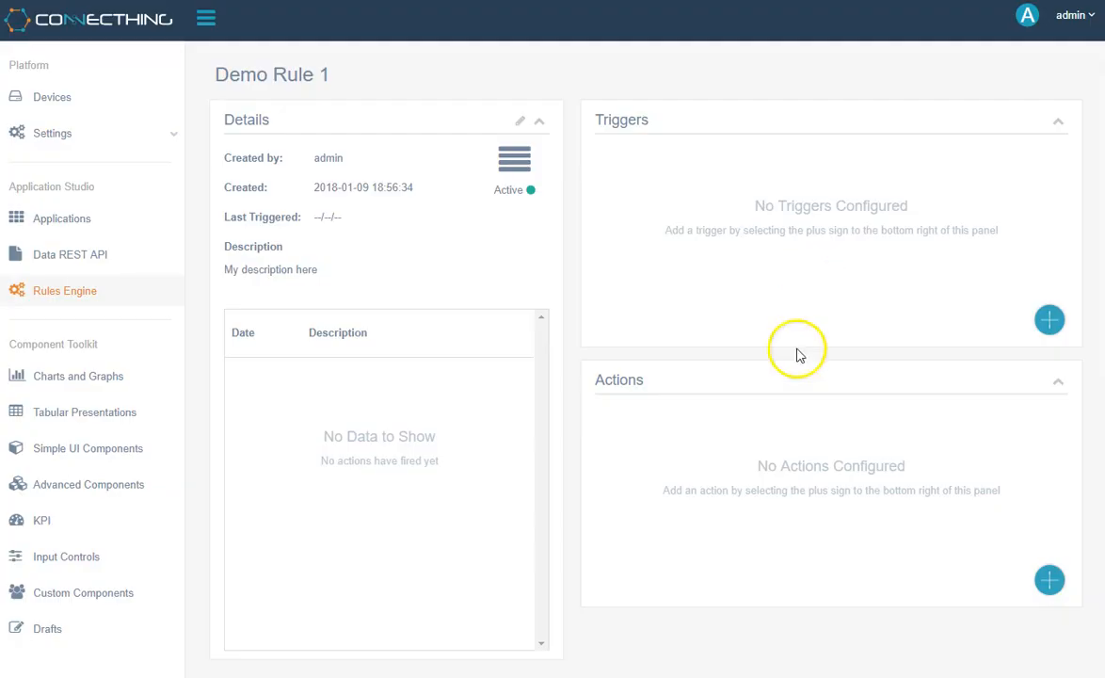
# - Start an Incident Report action for the rule and name it "Demo Action 1"
pyautogui.click(1051, 584)
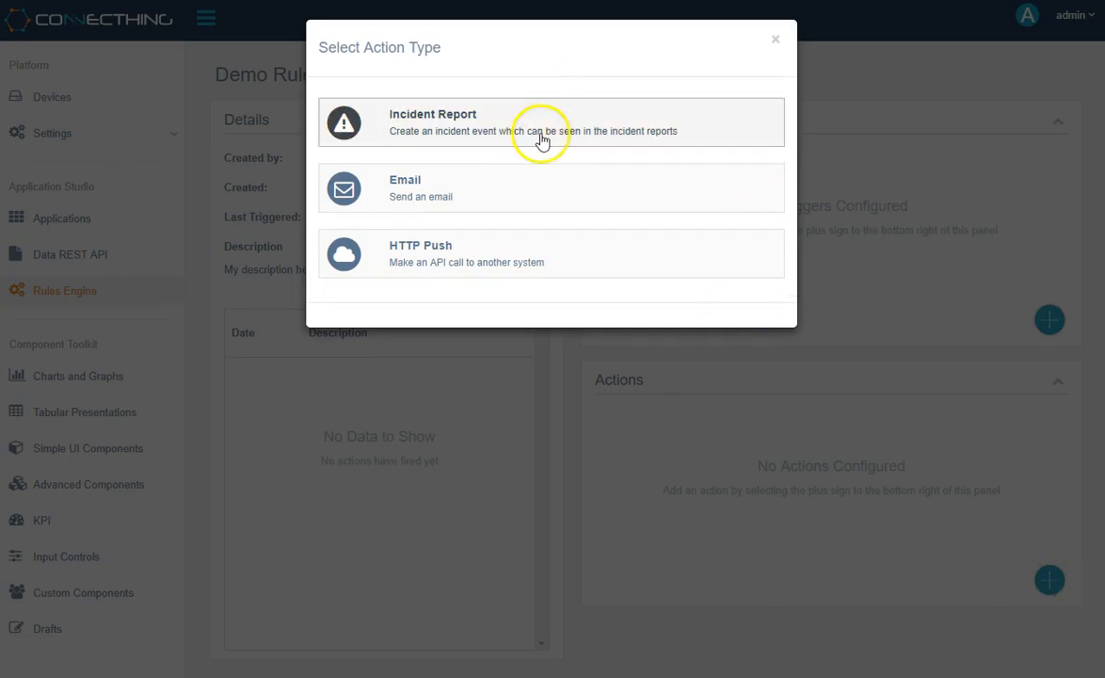
pyautogui.click(744, 137)
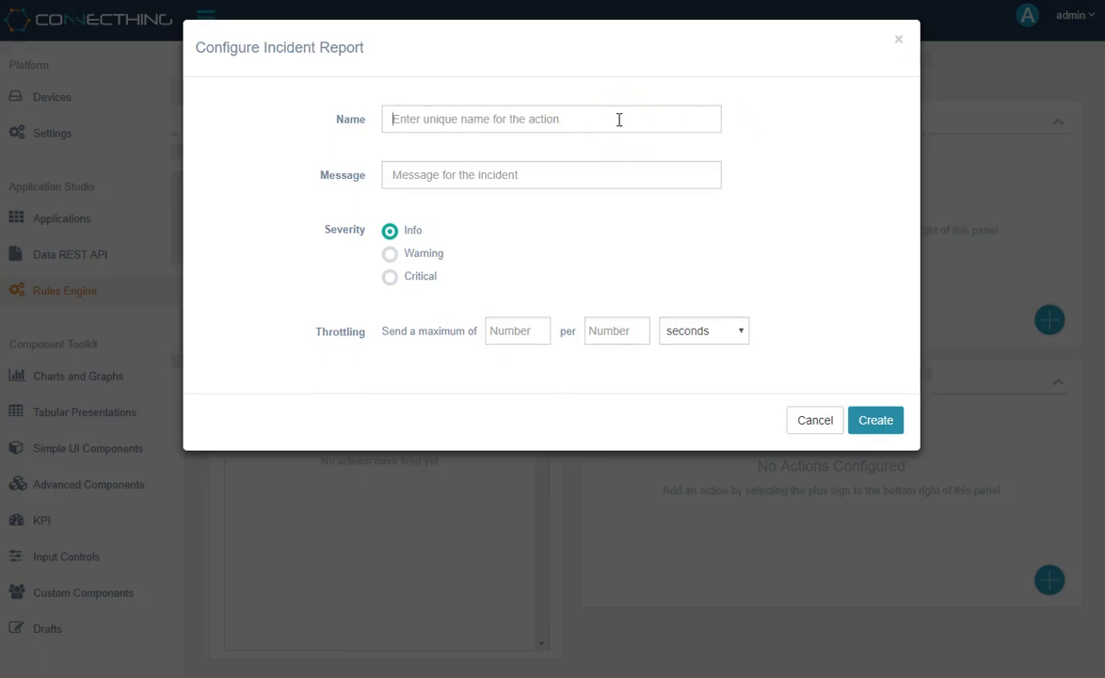
pyautogui.write('Demo Action 1')
pyautogui.moveTo(485, 121); pyautogui.dragTo(319, 133)
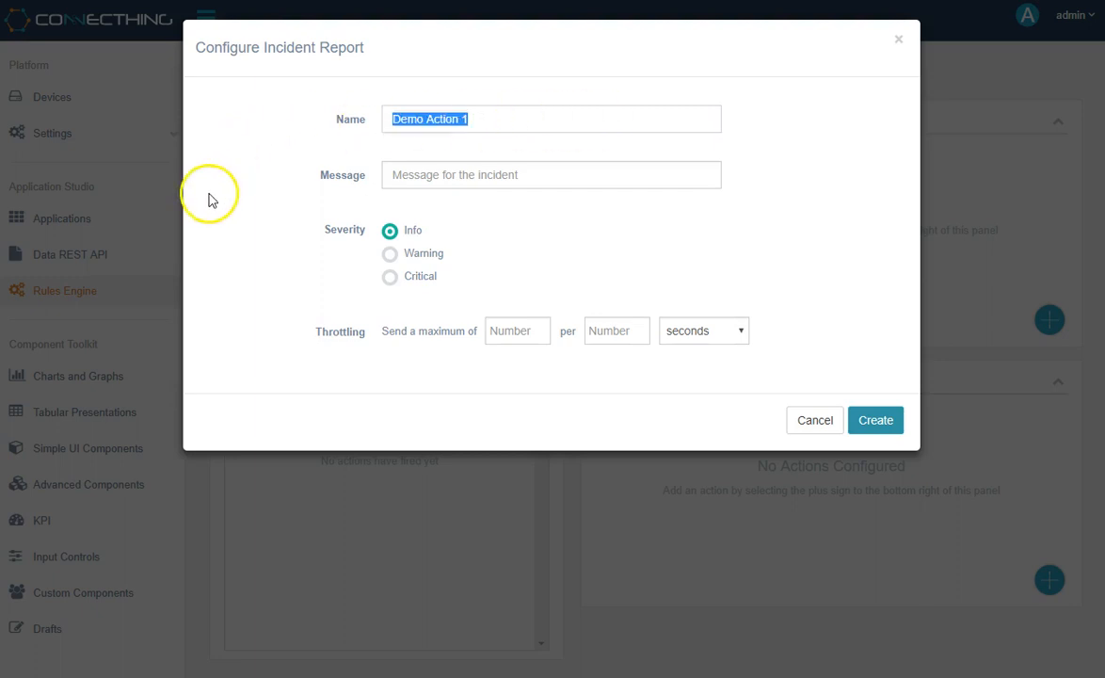
pyautogui.click(286, 168)
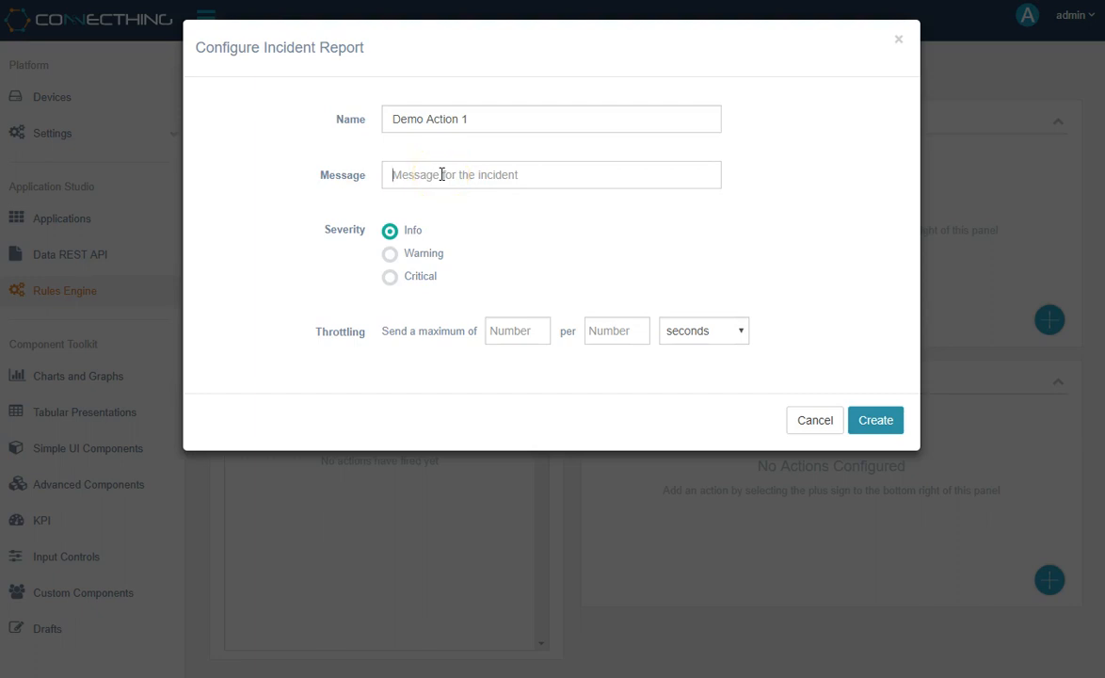
# - Set the incident message to "High CPU observed" and its severity to Warning
pyautogui.write('High CPU observed')
pyautogui.click(431, 257)
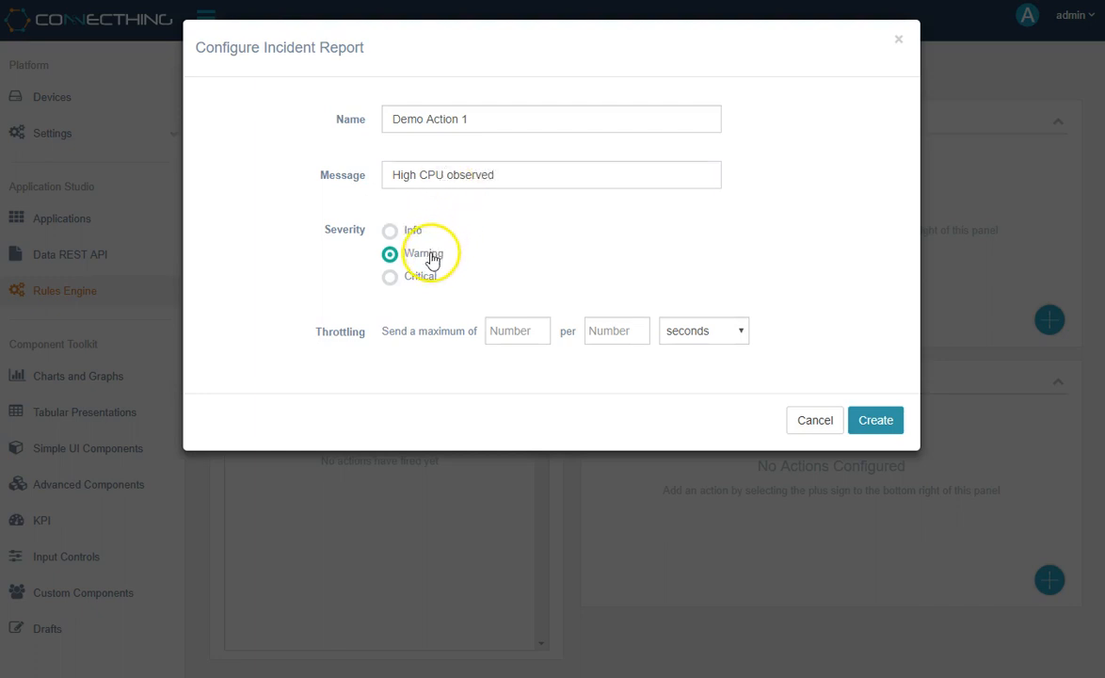
# - Throttle the incident report to a maximum of 5 per 1000 seconds and discard the action
pyautogui.click(524, 326)
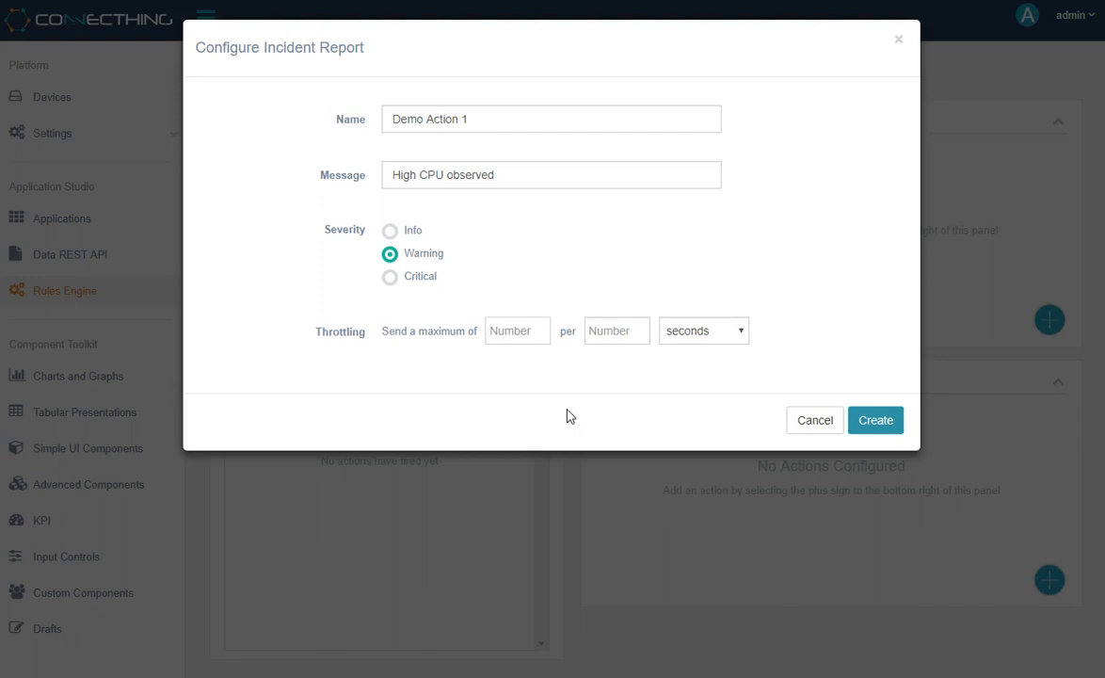
pyautogui.write('5')
pyautogui.click(626, 332)
pyautogui.write('1000')
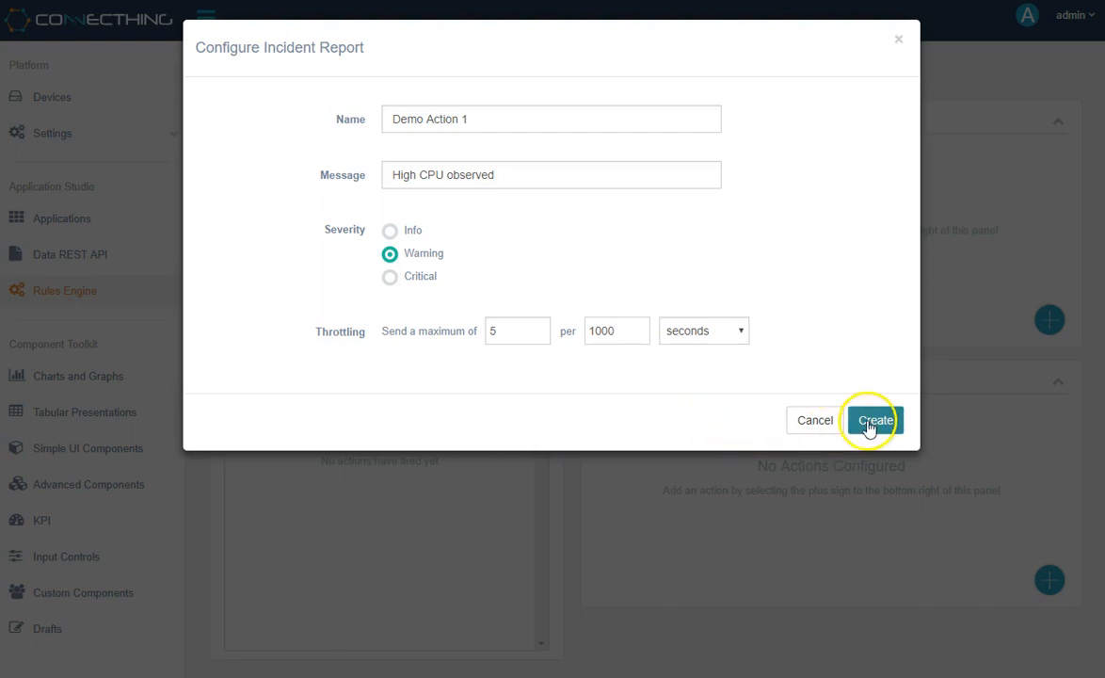
pyautogui.click(812, 422)
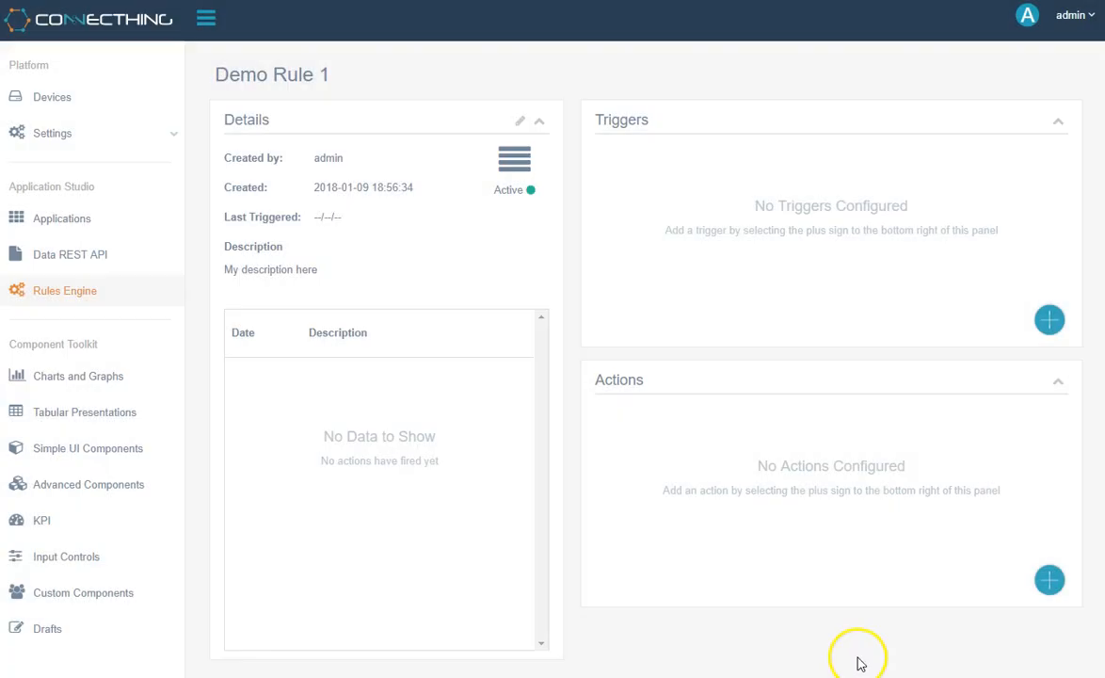
# - Start an Email action for the rule and name it "Demo Action 1"
pyautogui.click(1047, 584)
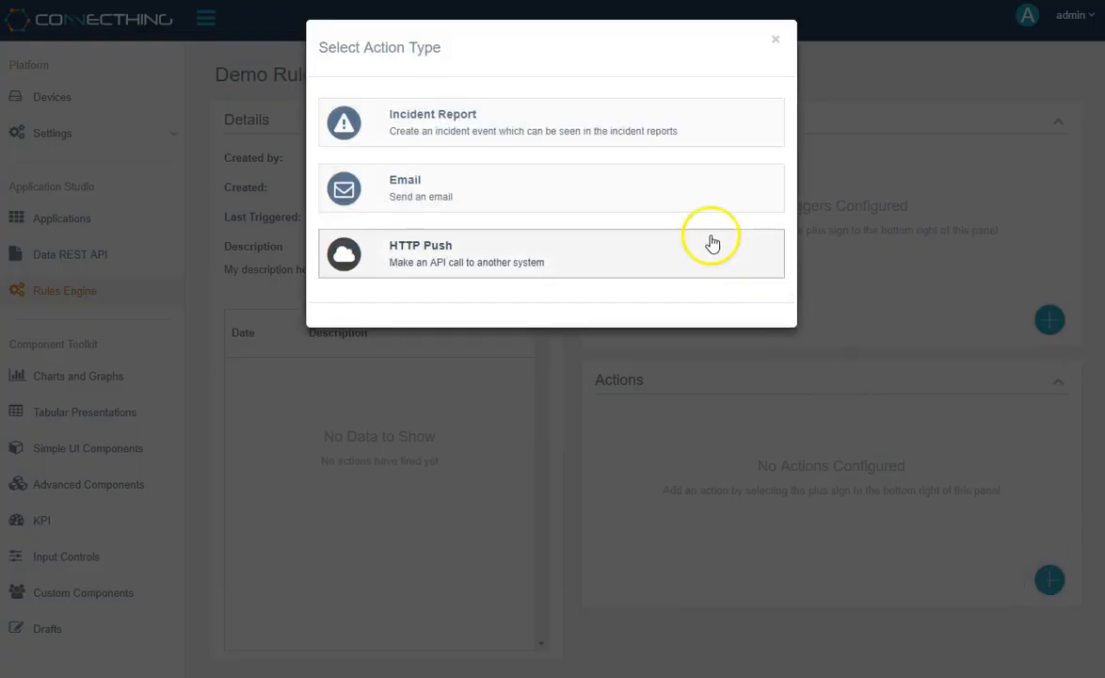
pyautogui.click(574, 179)
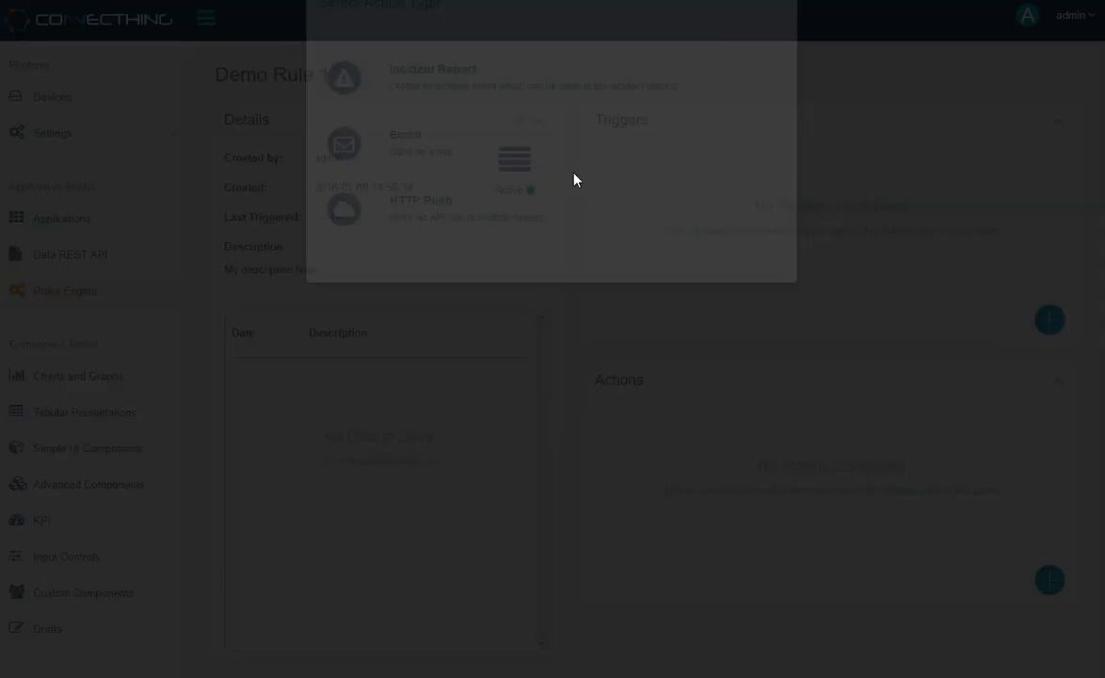
pyautogui.click(423, 124)
pyautogui.write('Demo Action 1')
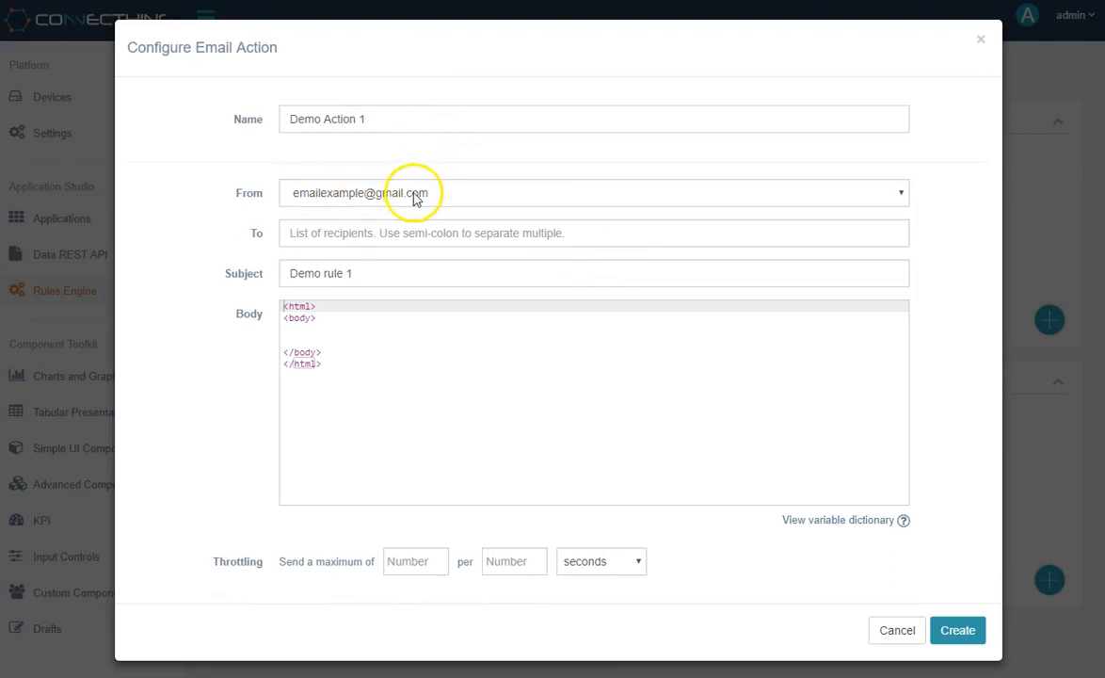
# - Select the sender's email address and enter two support email addresses as recipients, separated by a semicolon
pyautogui.click(448, 196)
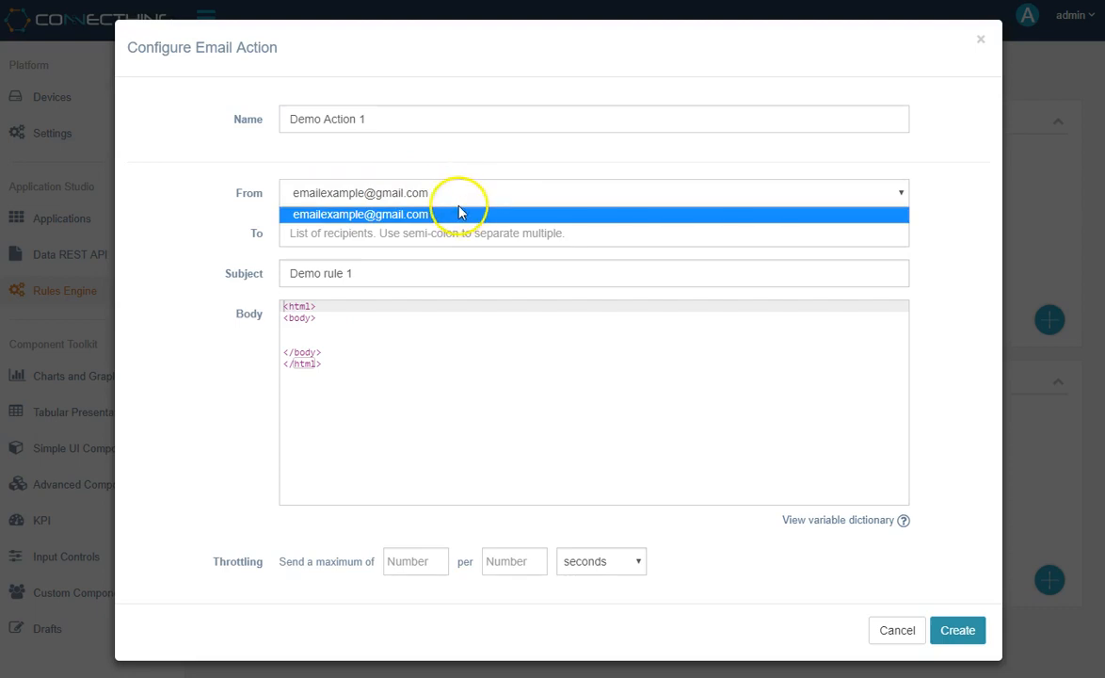
pyautogui.click(461, 213)
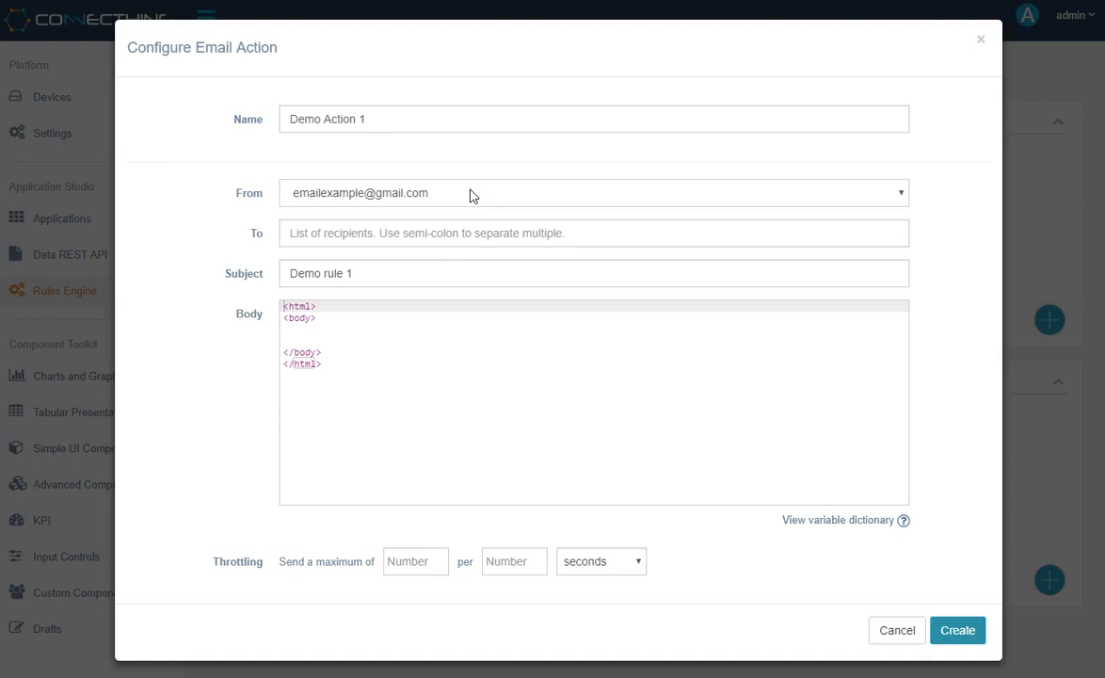
pyautogui.click(461, 231)
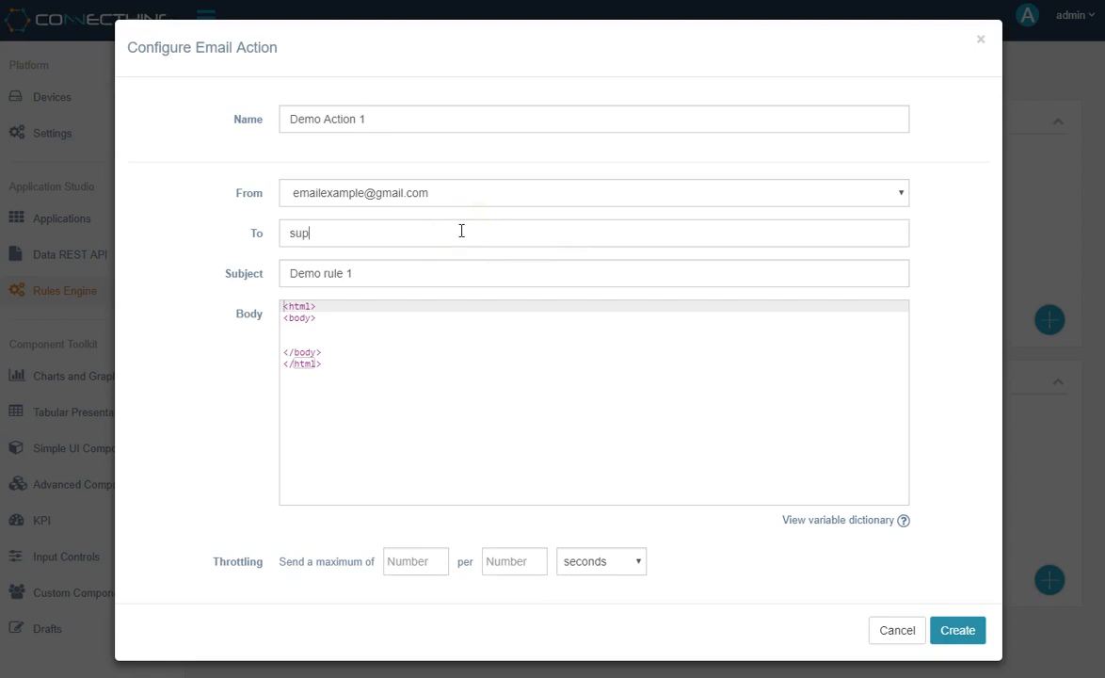
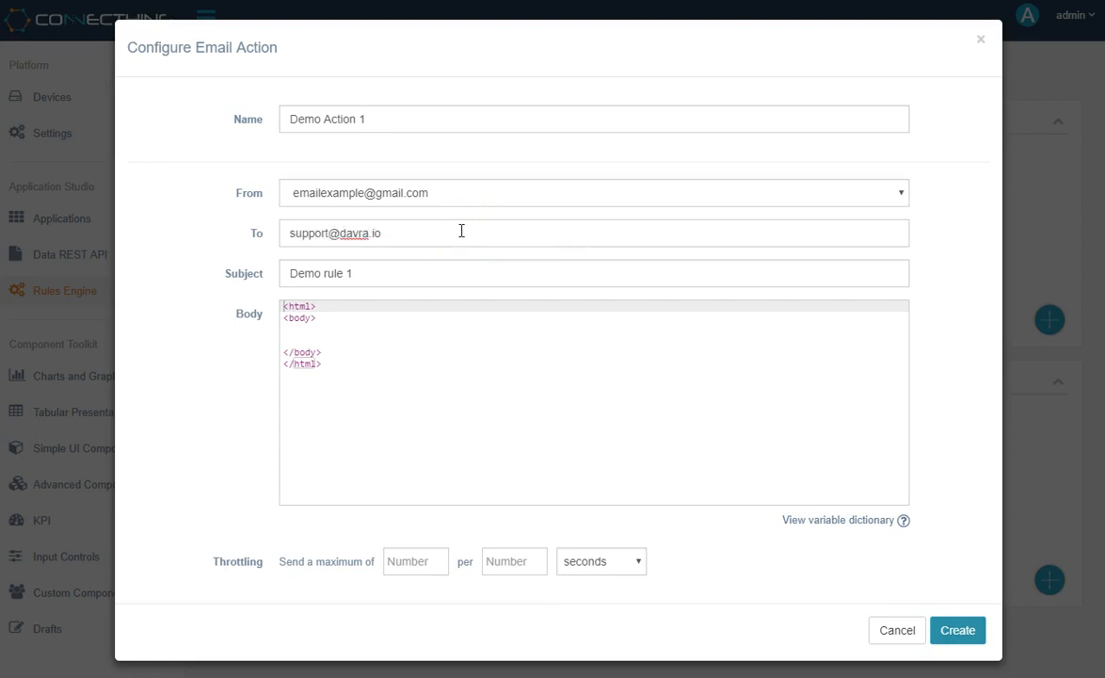
# - Add the line "This is the content area" inside the HTML body of the email action
pyautogui.click(385, 271)
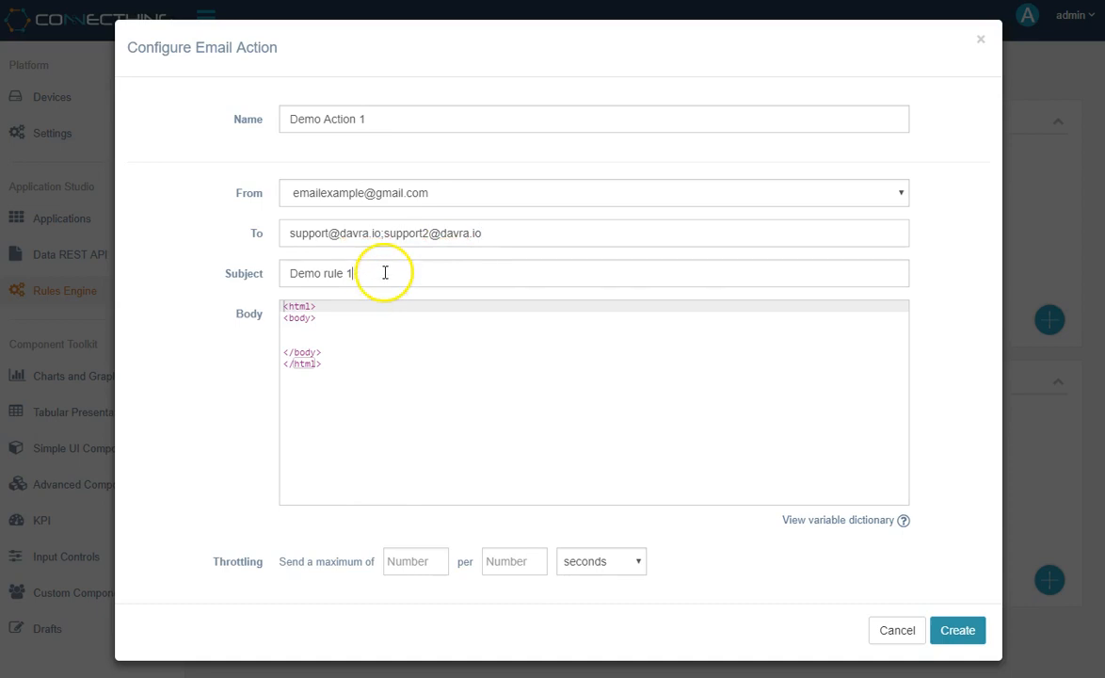
pyautogui.click(377, 337)
pyautogui.write('This is')
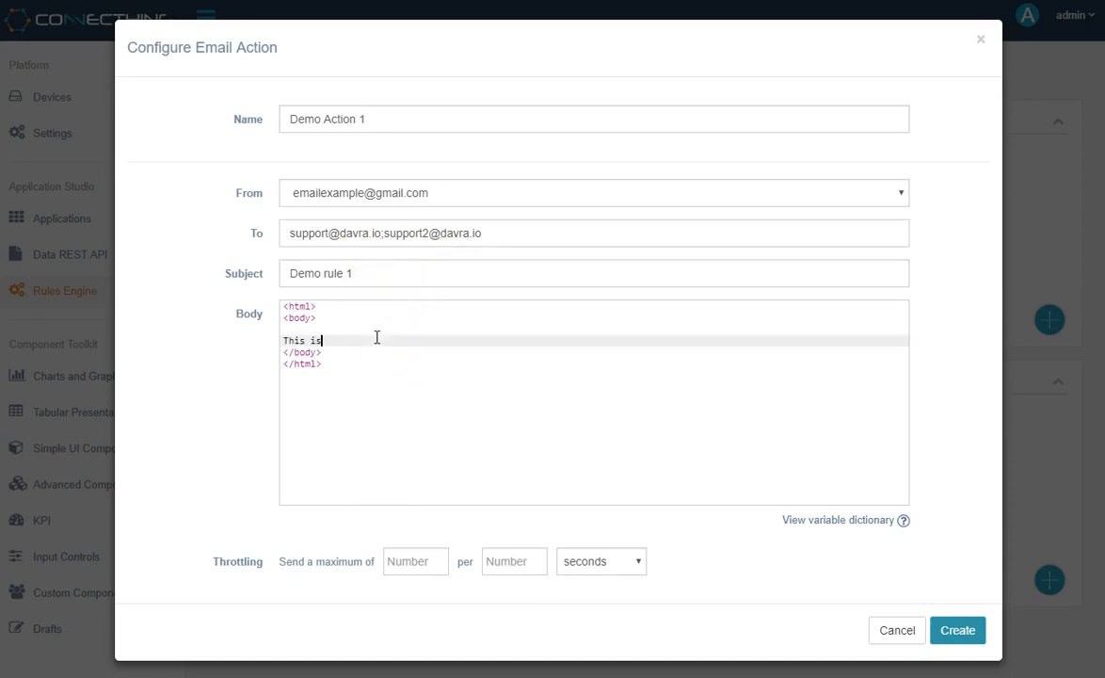
pyautogui.write(' the content area')
pyautogui.press('Return')
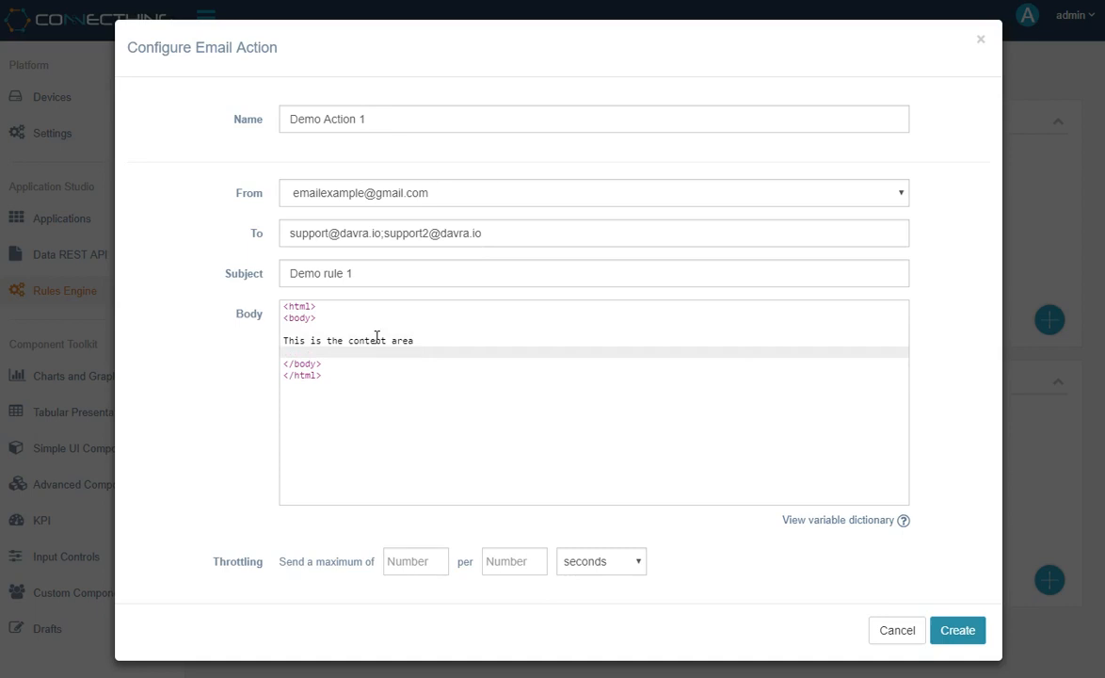
# - Throttle the email action to a maximum of 1 per 120 seconds
pyautogui.click(410, 562)
pyautogui.write('1')
pyautogui.click(524, 561)
pyautogui.write('1')
pyautogui.write('0')
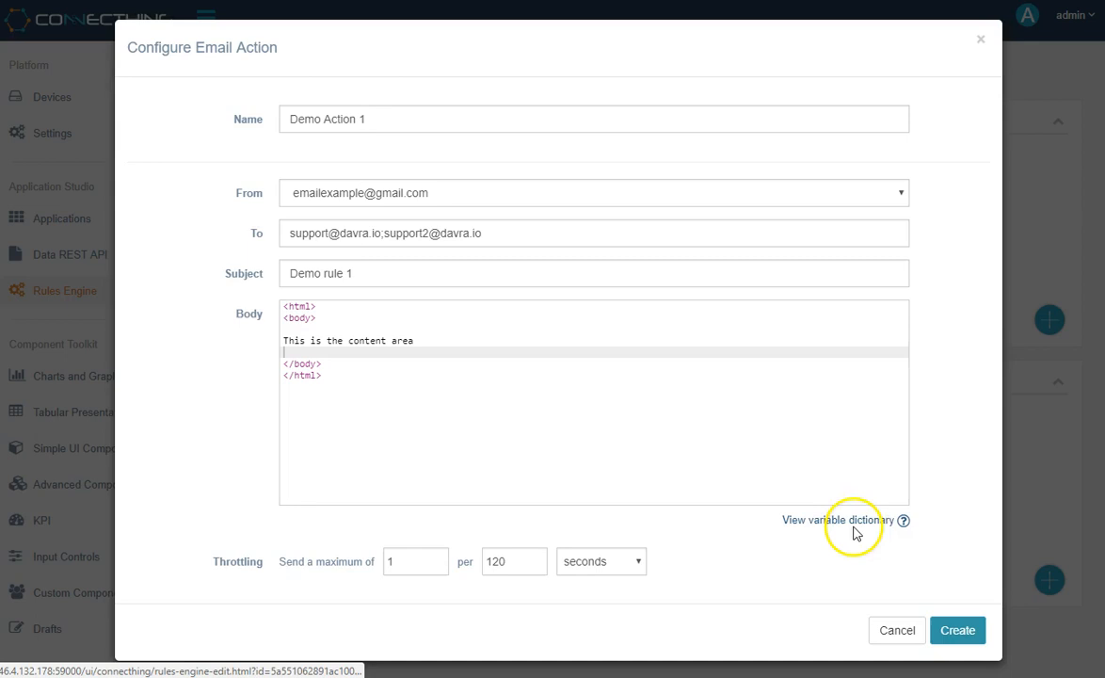
# - Review the swapping codes and sample data in the variable dictionary and copy the [[compiledRuleData]] code
pyautogui.click(796, 529)
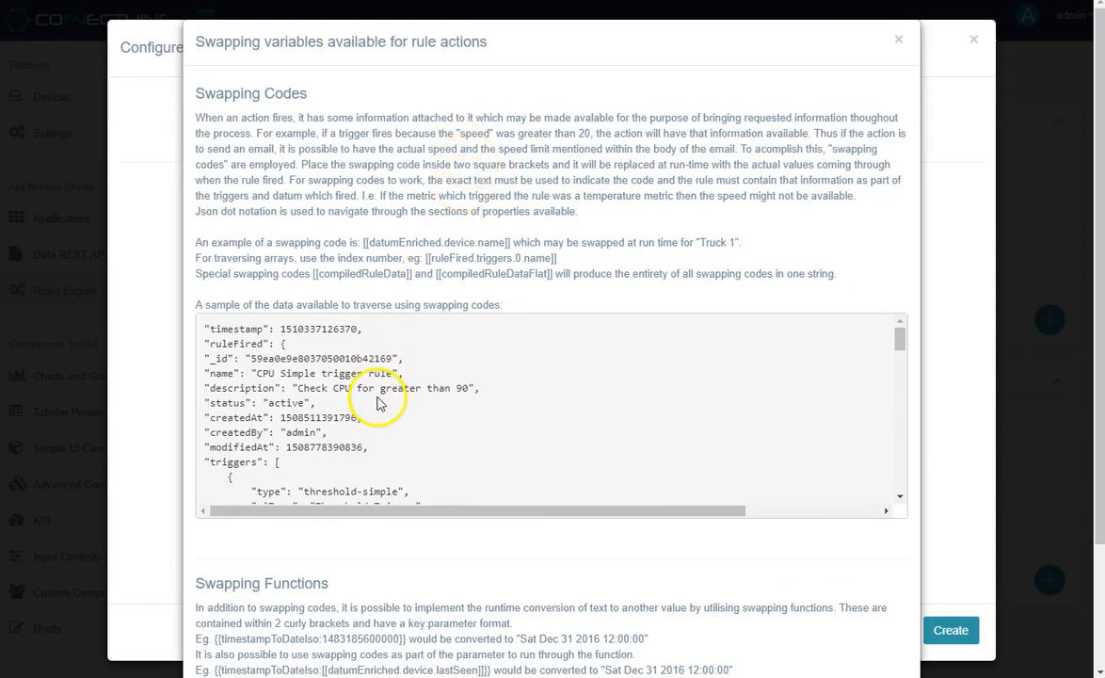
pyautogui.scroll(-2, 386, 386)
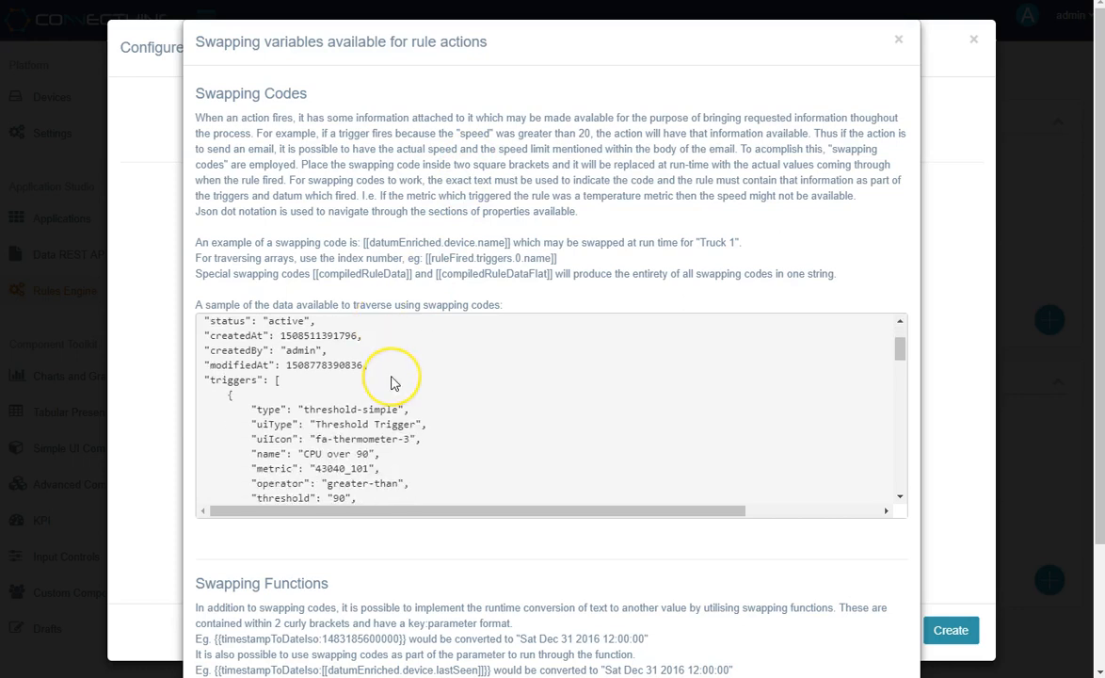
pyautogui.scroll(-2, 393, 383)
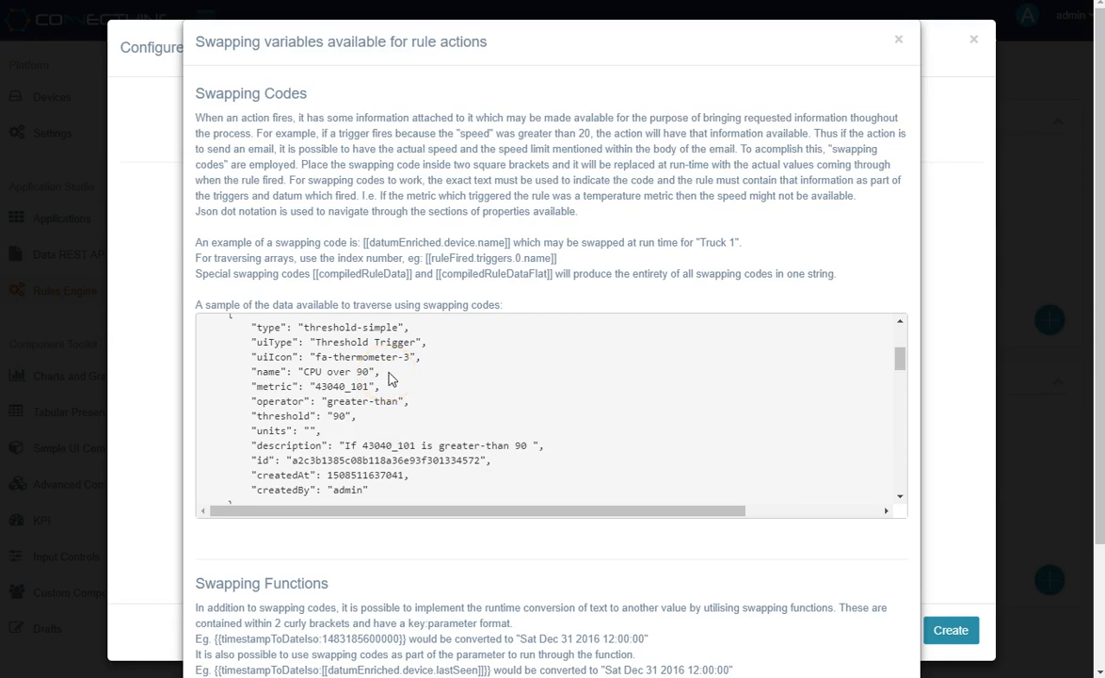
pyautogui.scroll(-2, 392, 377)
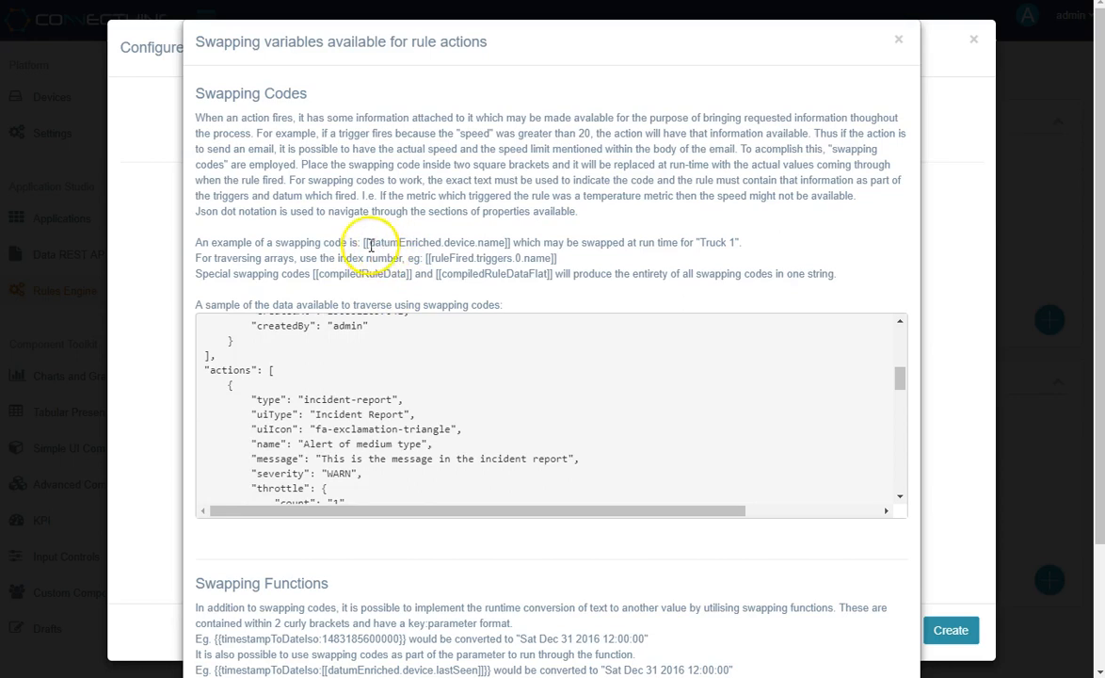
pyautogui.moveTo(363, 242); pyautogui.dragTo(513, 241)
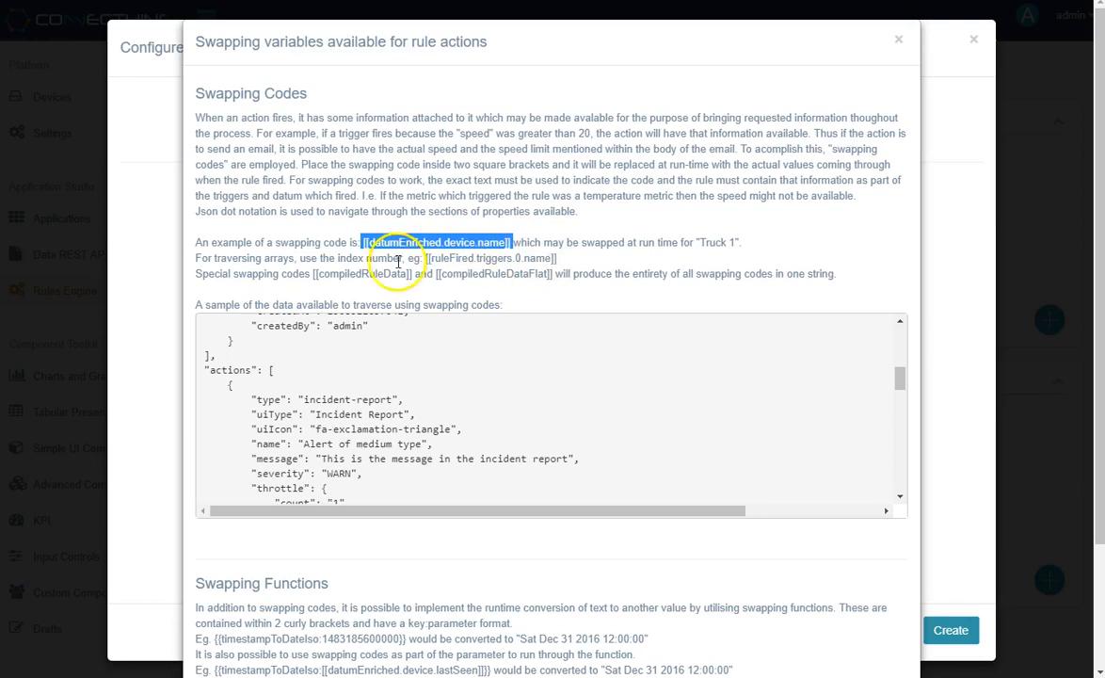
pyautogui.moveTo(313, 274); pyautogui.dragTo(409, 270)
pyautogui.hotkey('ctrl', 'c')
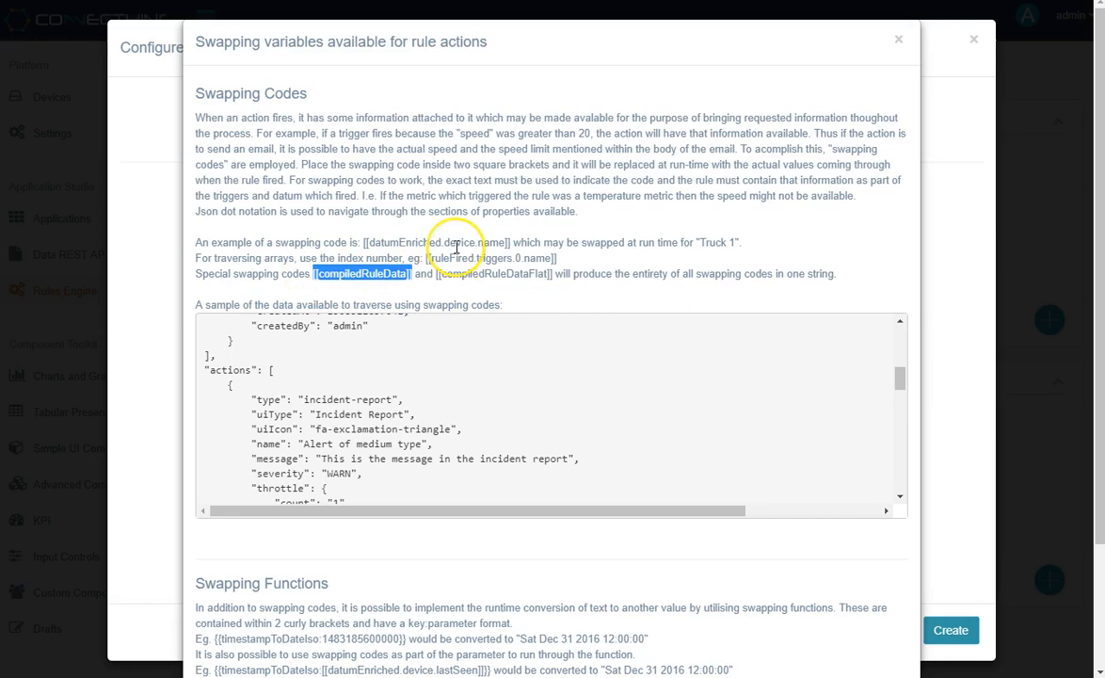
pyautogui.click(951, 408)
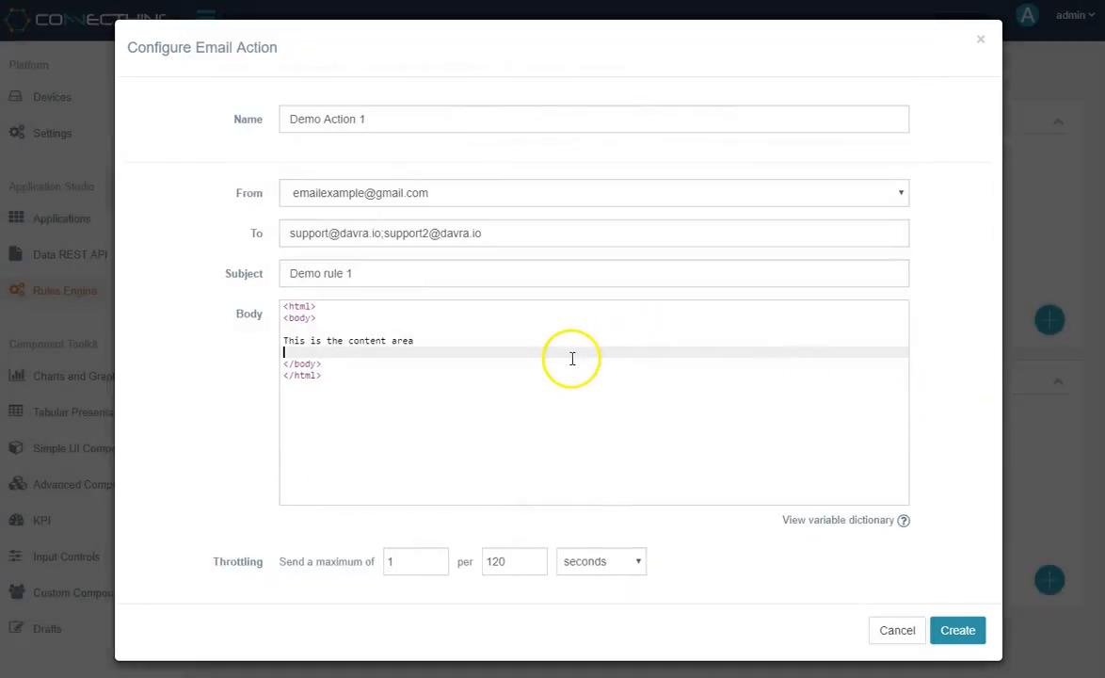
# - Insert the [[compiledRuleData]] swapping code below the email body text and discard the email action
pyautogui.press('Return')
pyautogui.hotkey('ctrl', 'v')
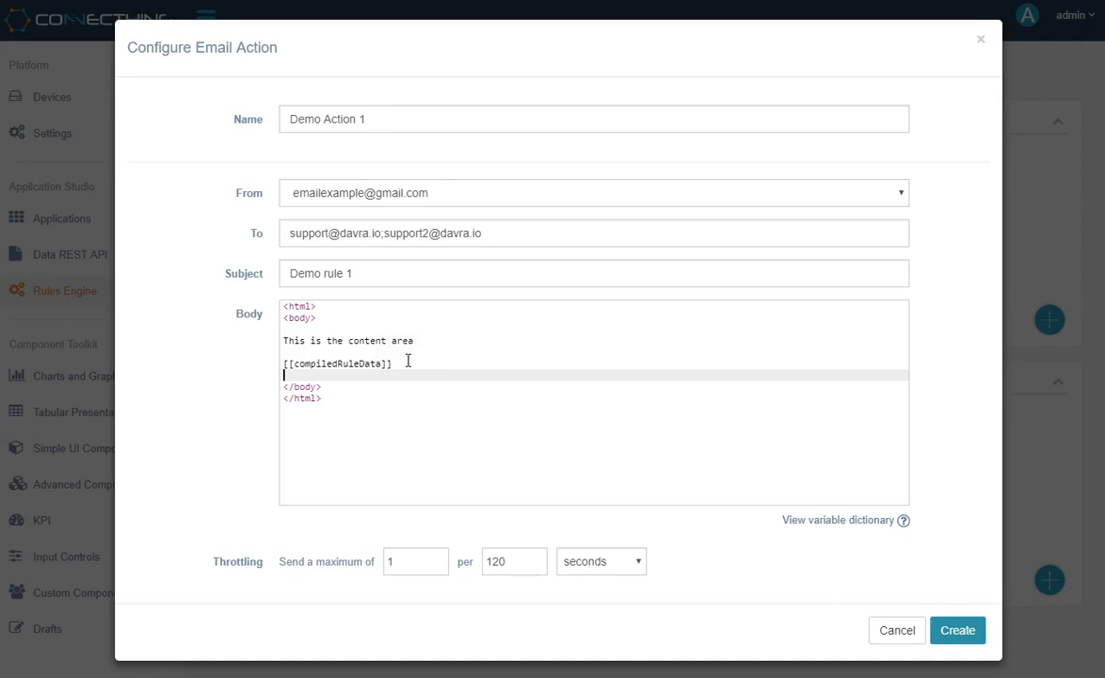
pyautogui.click(901, 632)
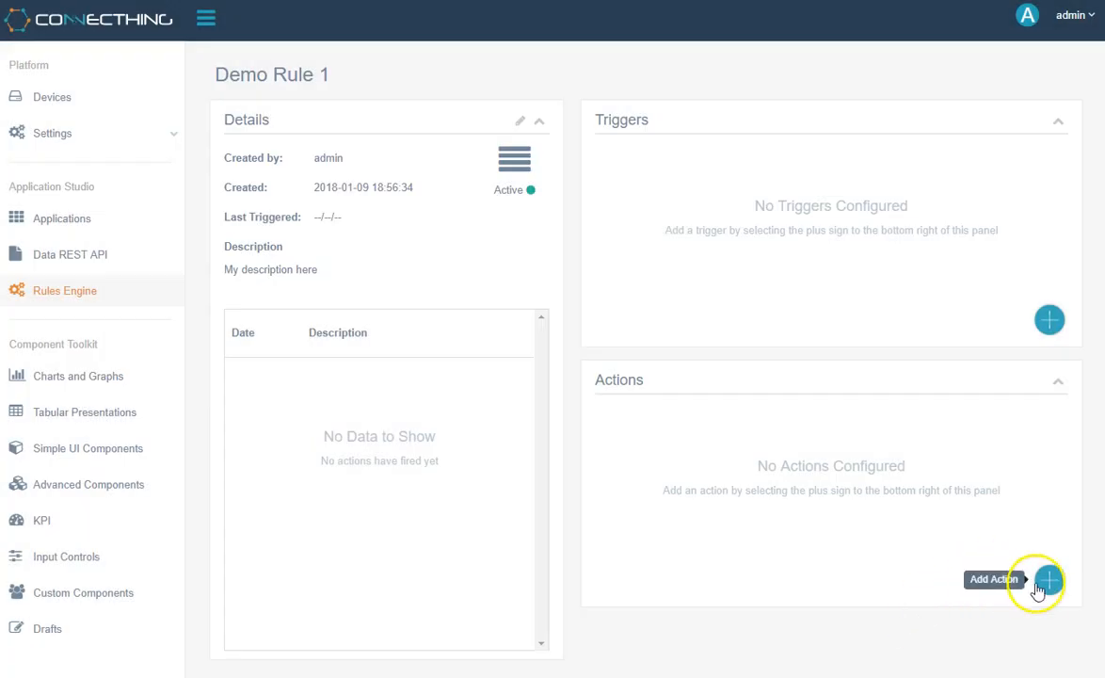
# - Start an HTTP Push action for the rule and name it "Action 1"
pyautogui.click(1047, 582)
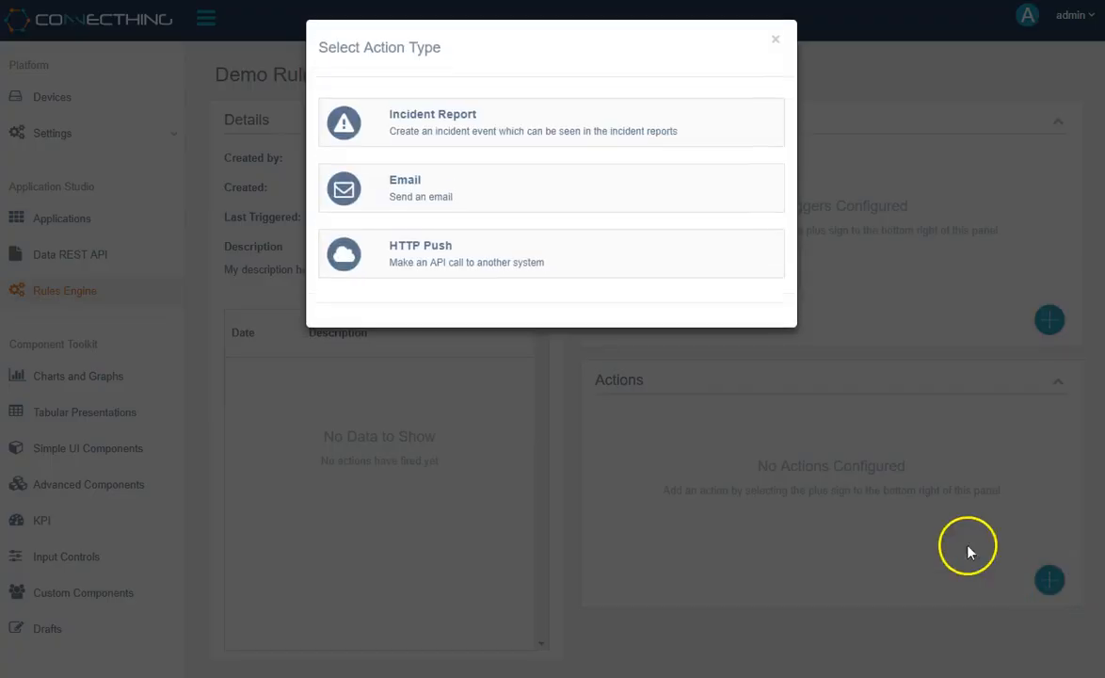
pyautogui.click(577, 263)
pyautogui.click(502, 118)
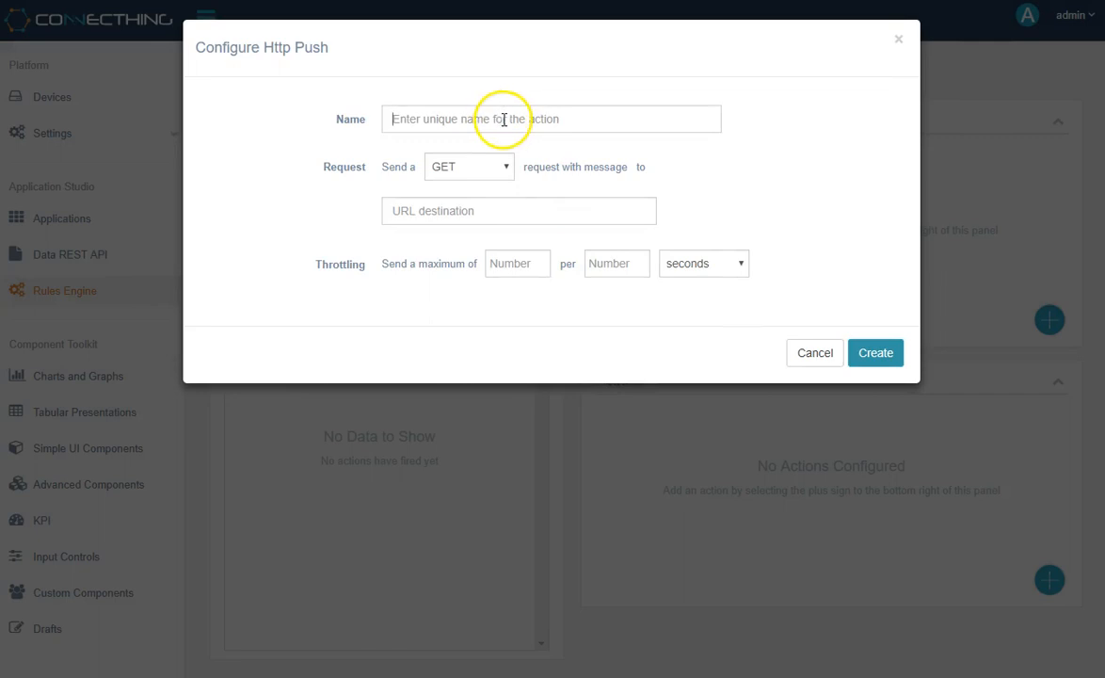
pyautogui.hotkey('ctrl', 'v')
pyautogui.moveTo(514, 117); pyautogui.dragTo(191, 144)
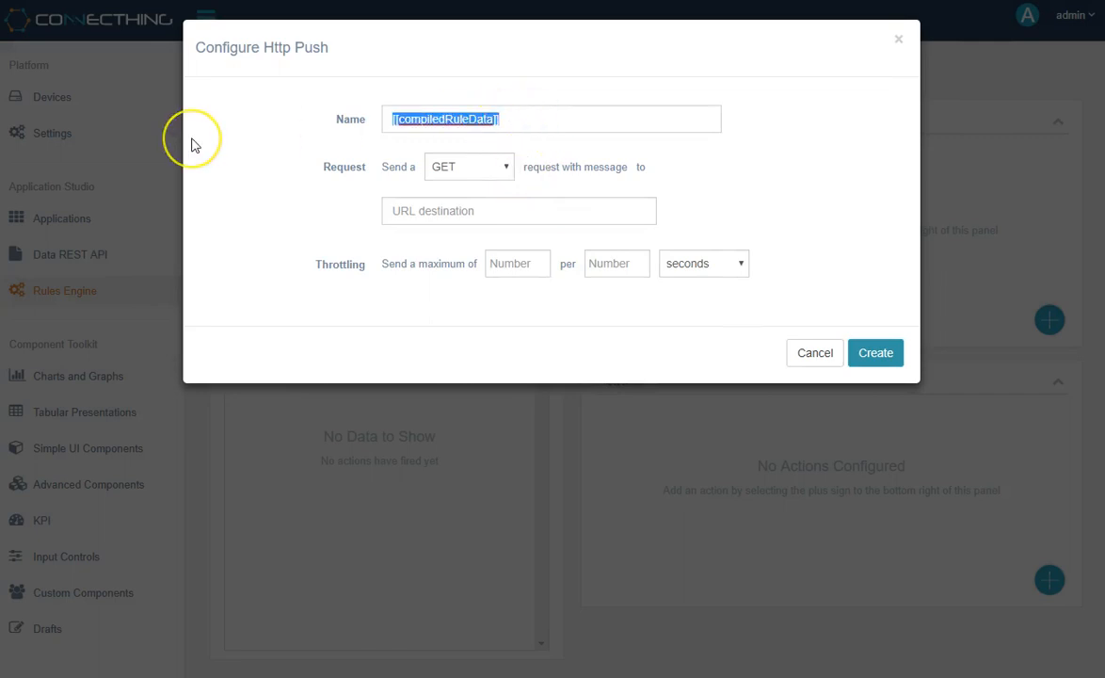
pyautogui.write('Action ')
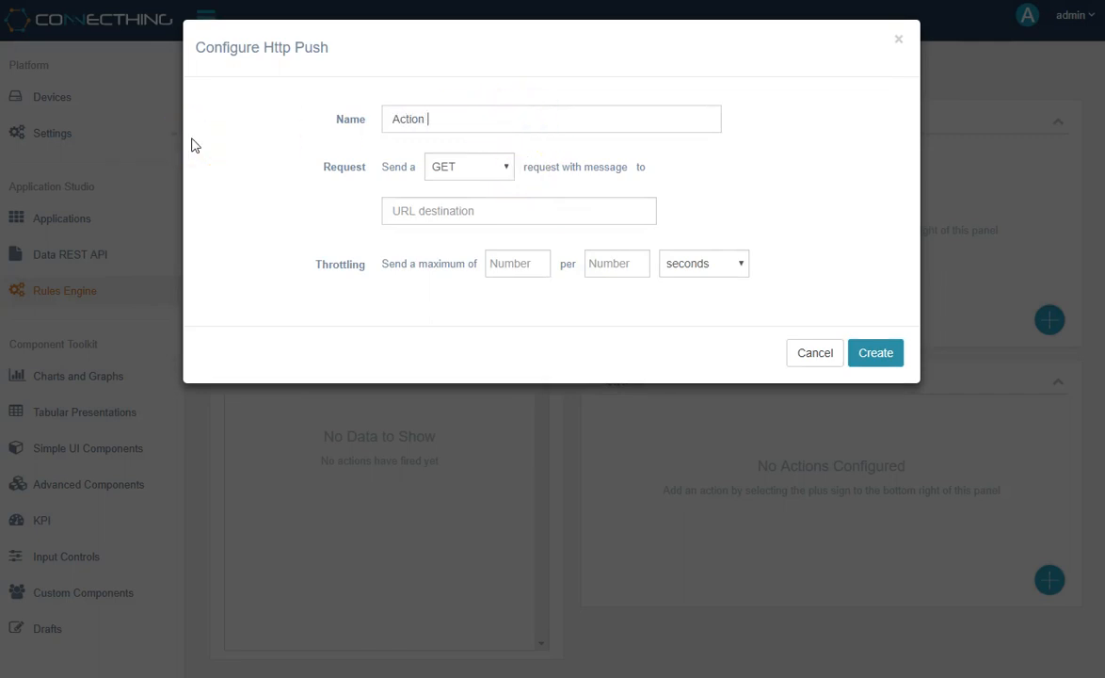
pyautogui.write('1')
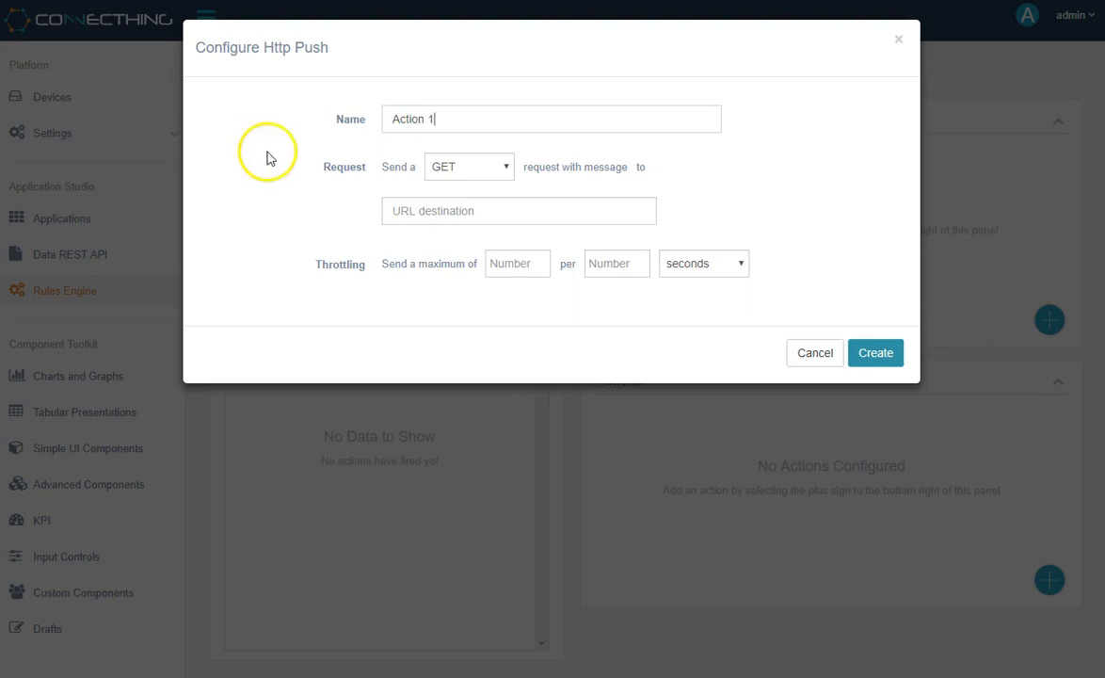
# - Set the request type to POST and enter the JSON message { "test": "test" }
pyautogui.click(476, 167)
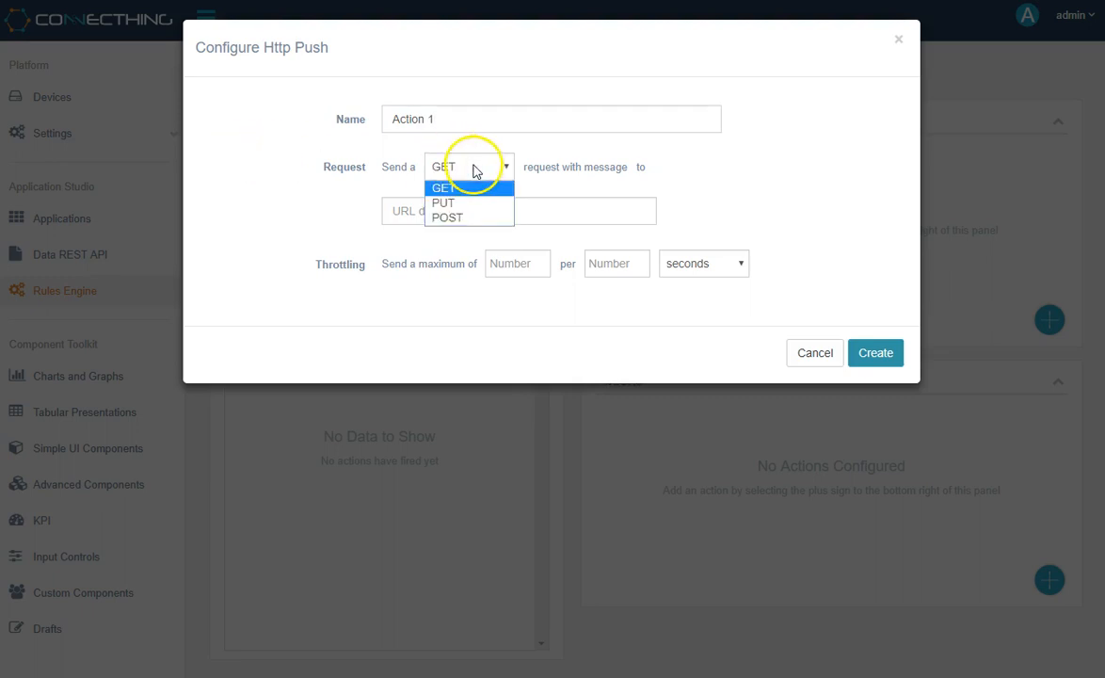
pyautogui.click(462, 218)
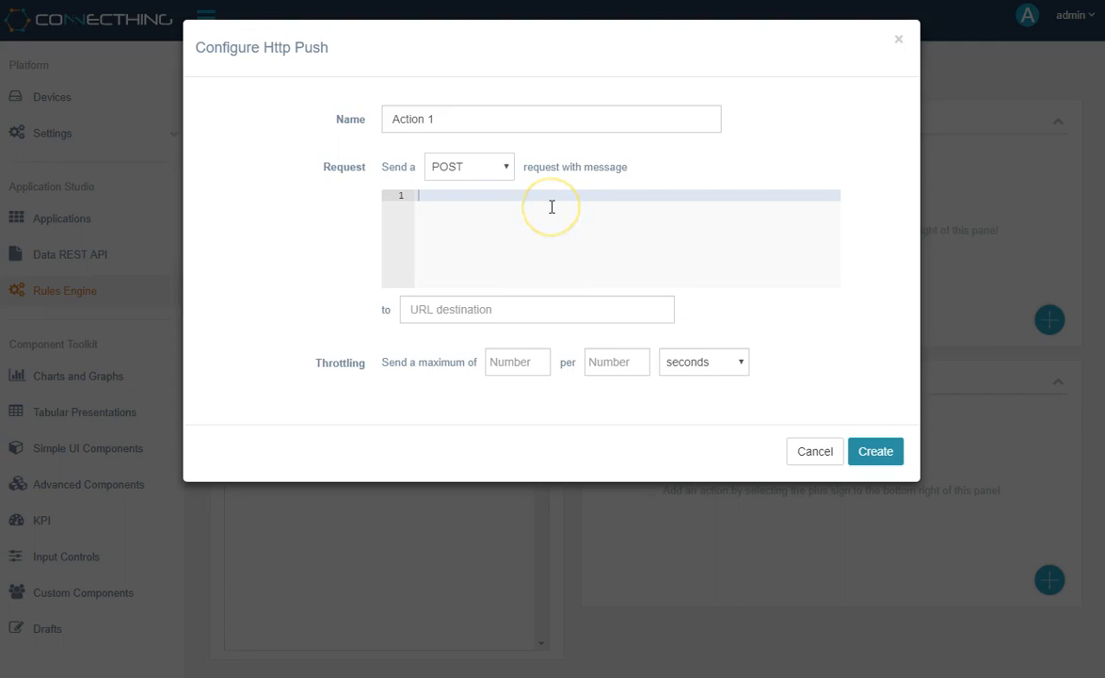
pyautogui.click(479, 167)
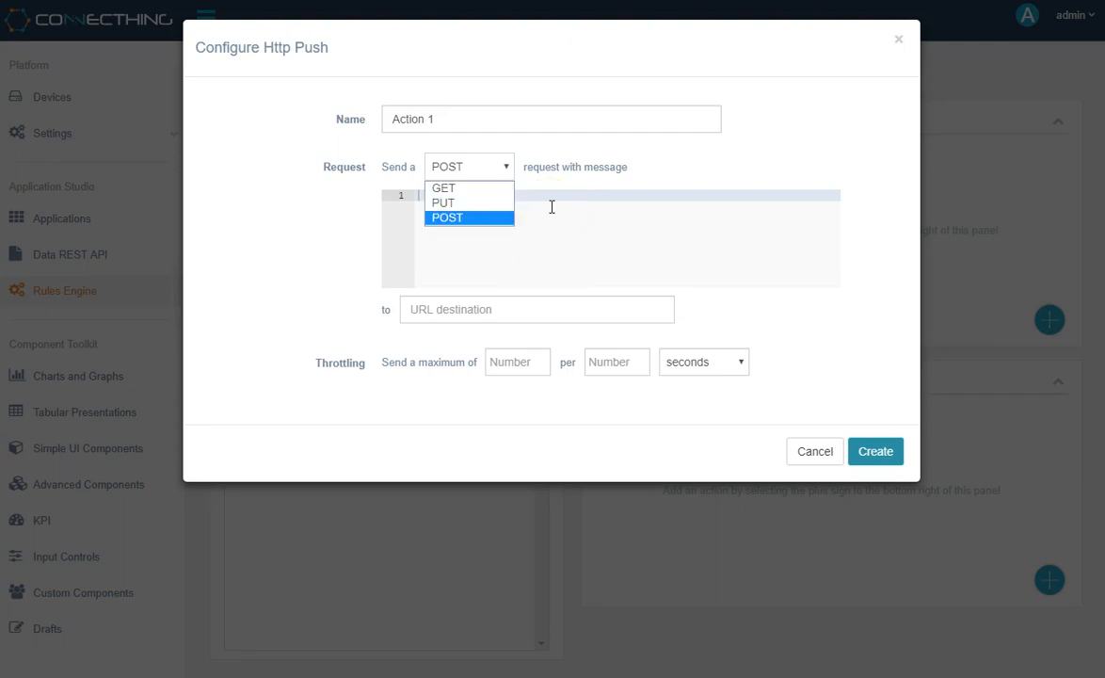
pyautogui.click(556, 204)
pyautogui.write('{')
pyautogui.press('Return')
pyautogui.write('"test": ')
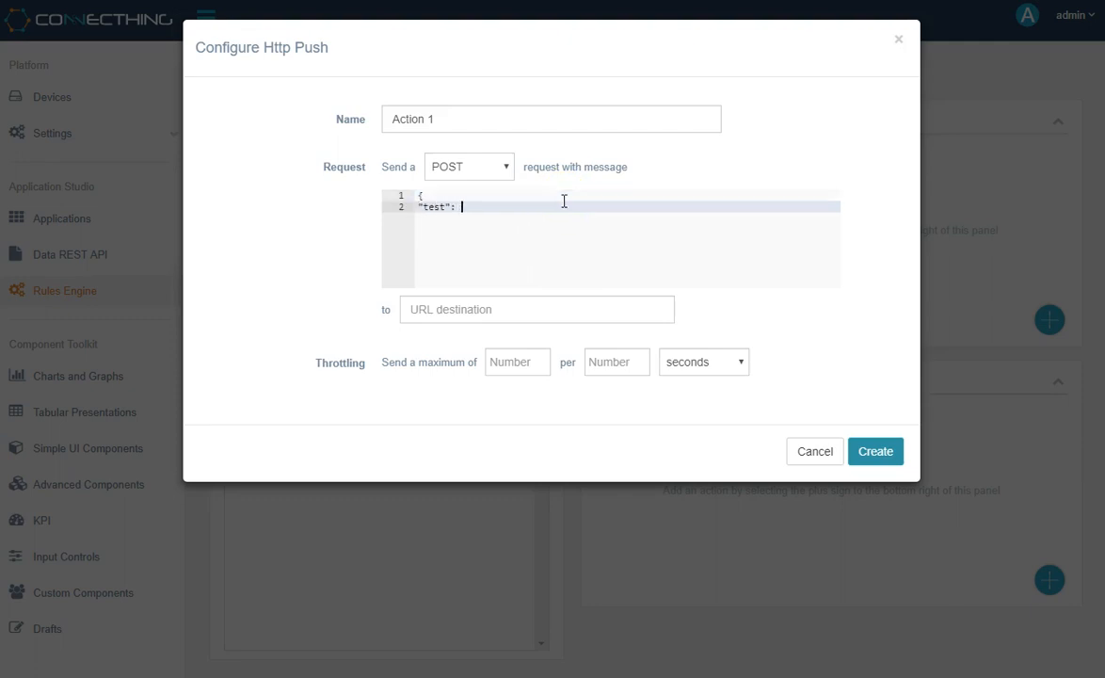
pyautogui.write('"test"')
pyautogui.press('Return')
pyautogui.write('}')
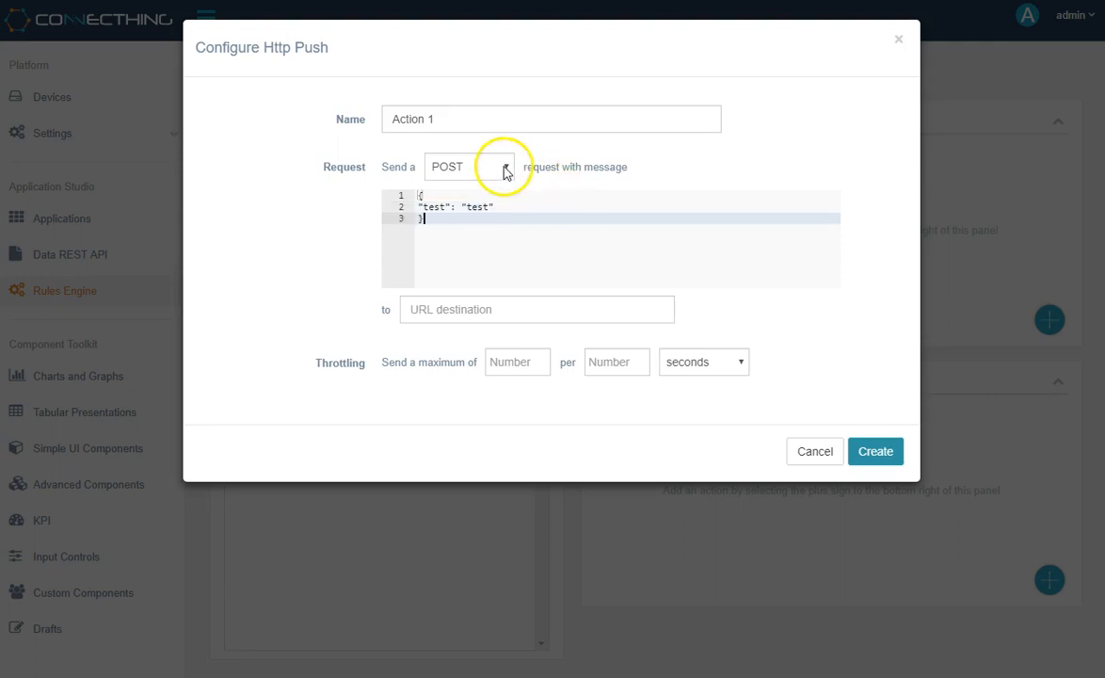
pyautogui.click(470, 310)
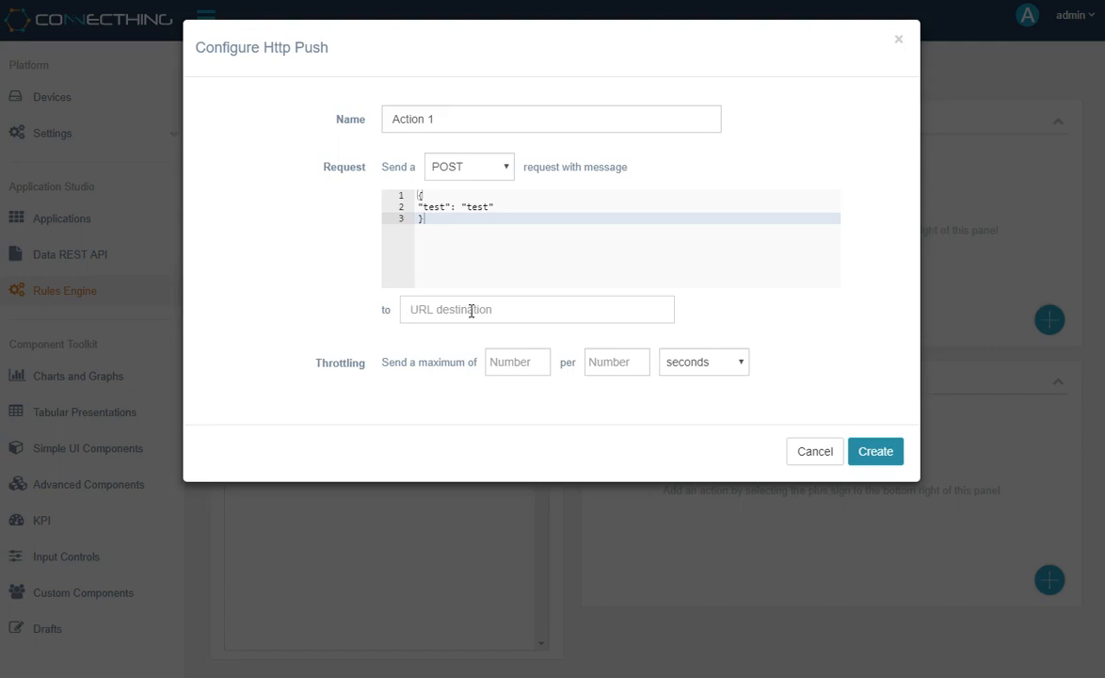
pyautogui.write('/services/test1')
pyautogui.hotkey('ctrl', 'a')
pyautogui.write('http://server/endpoint')
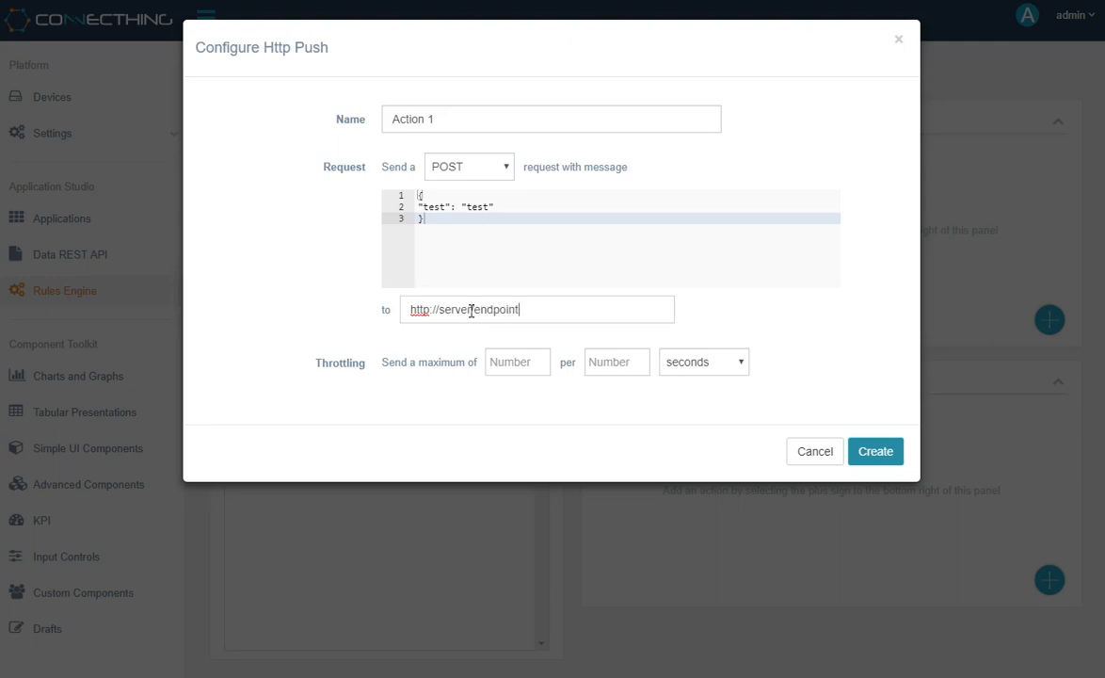
# - Throttle the HTTP push to a maximum of 1 per 100 seconds and discard the action
pyautogui.click(524, 361)
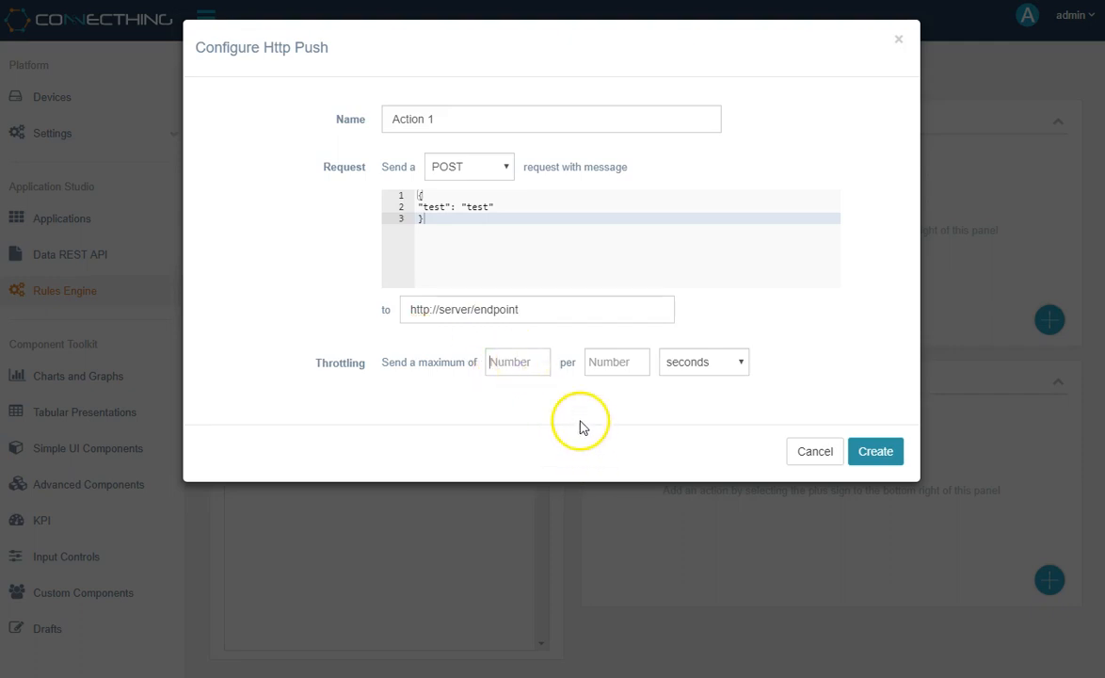
pyautogui.write('1')
pyautogui.click(623, 364)
pyautogui.write('100')
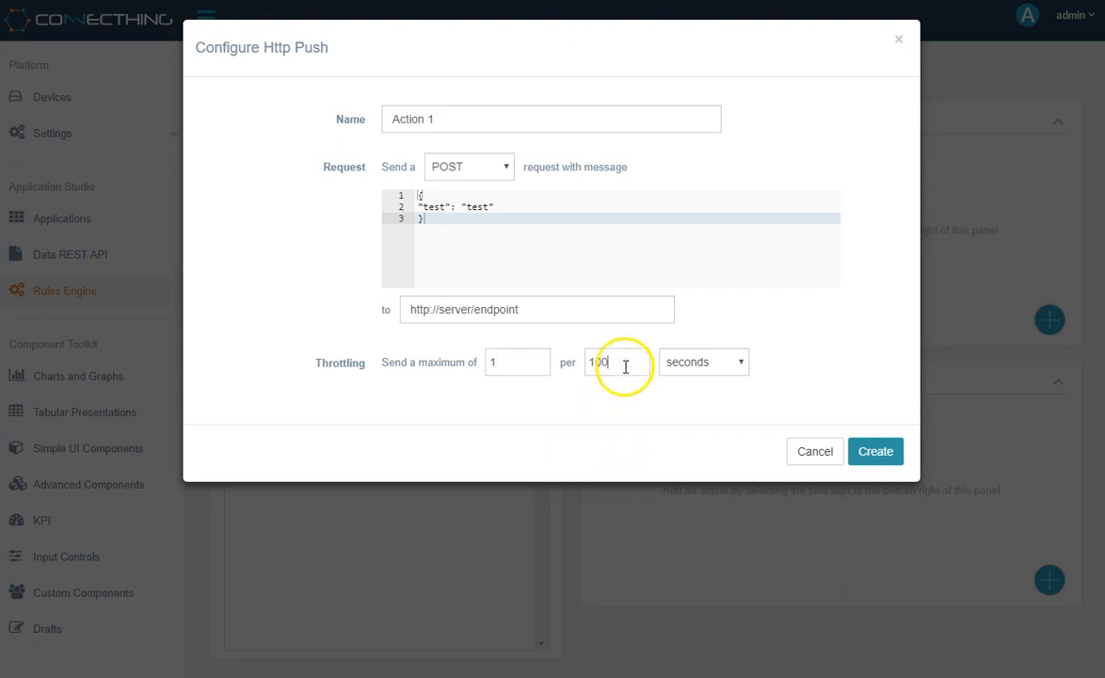
pyautogui.click(816, 452)
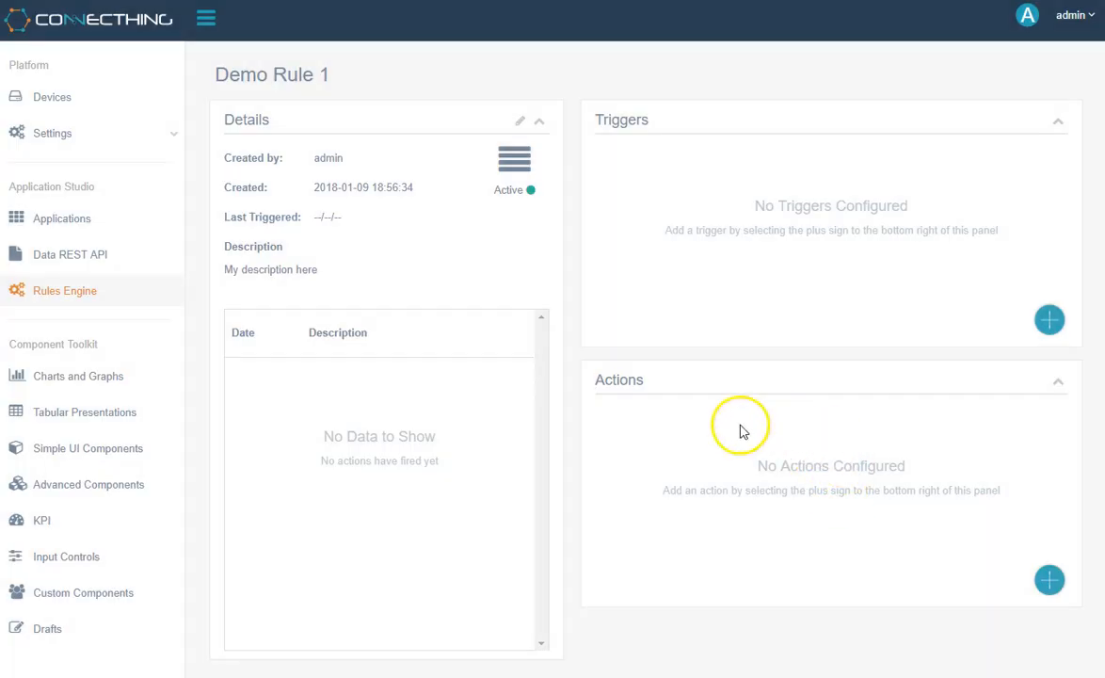